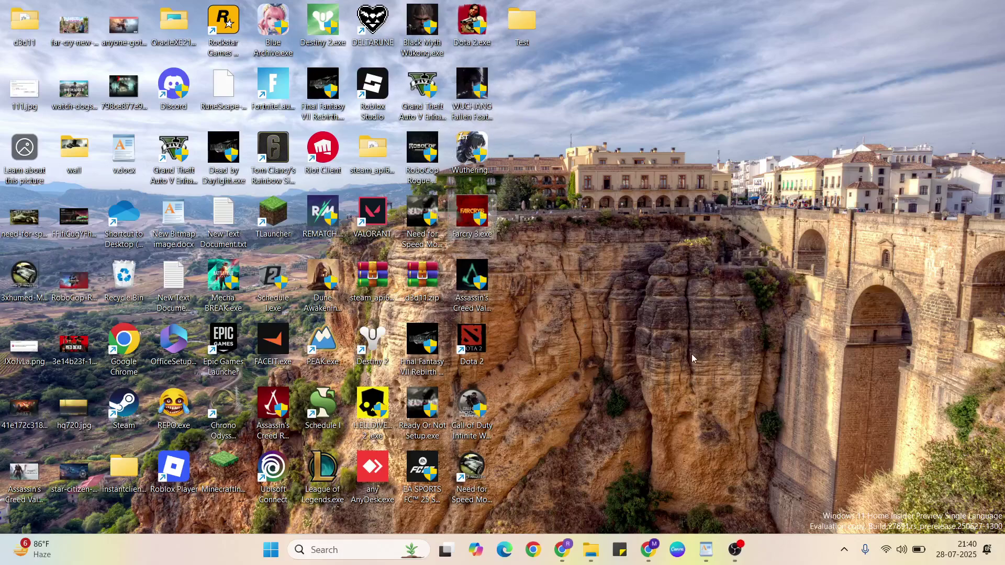
Bring up the v.docx note 'How to FIX Far Cry 3 Crashing On PC' in WordPad
{"action": "left_click", "coordinate": [706, 550]}
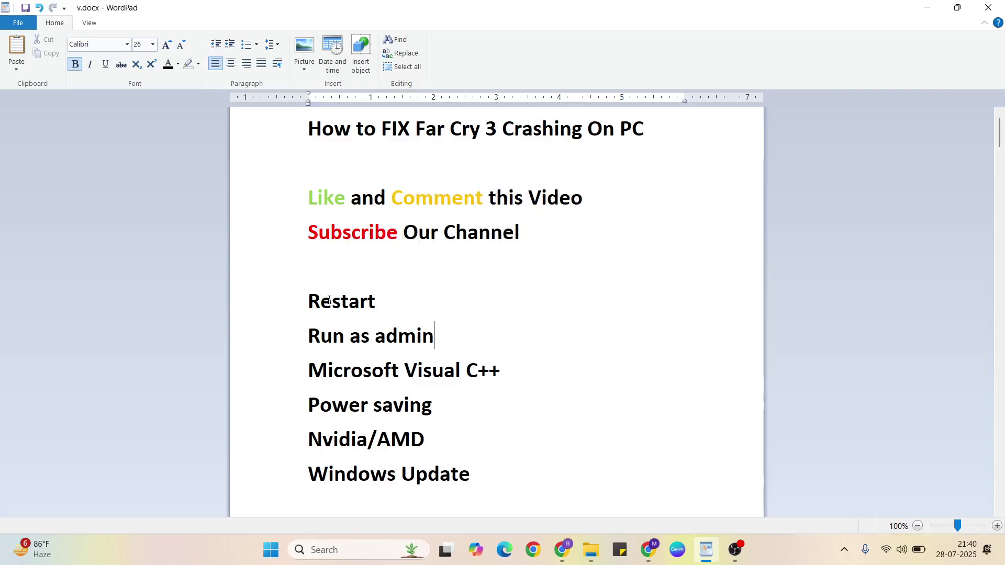
{"action": "key", "text": "super+d"}
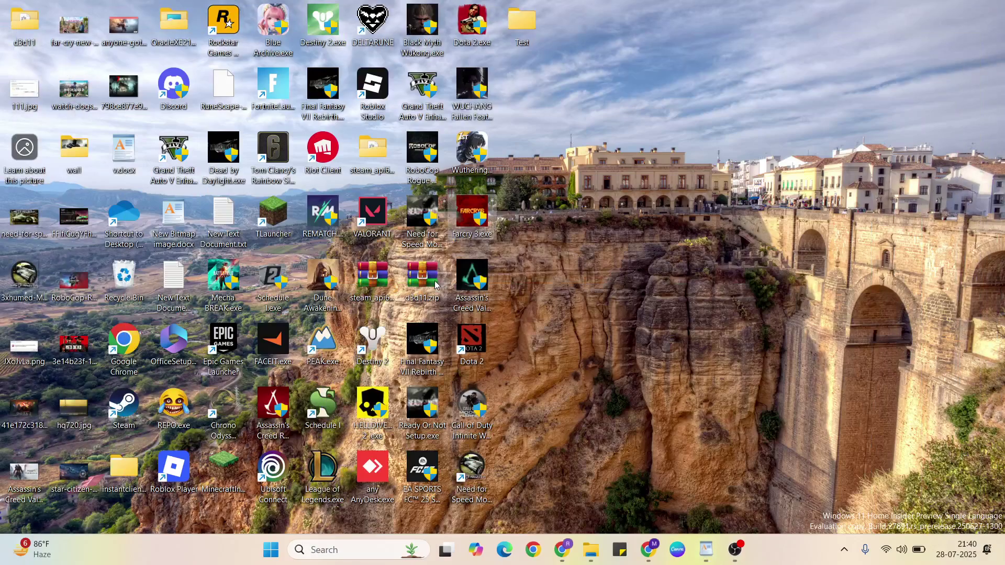
{"action": "left_click", "coordinate": [271, 551]}
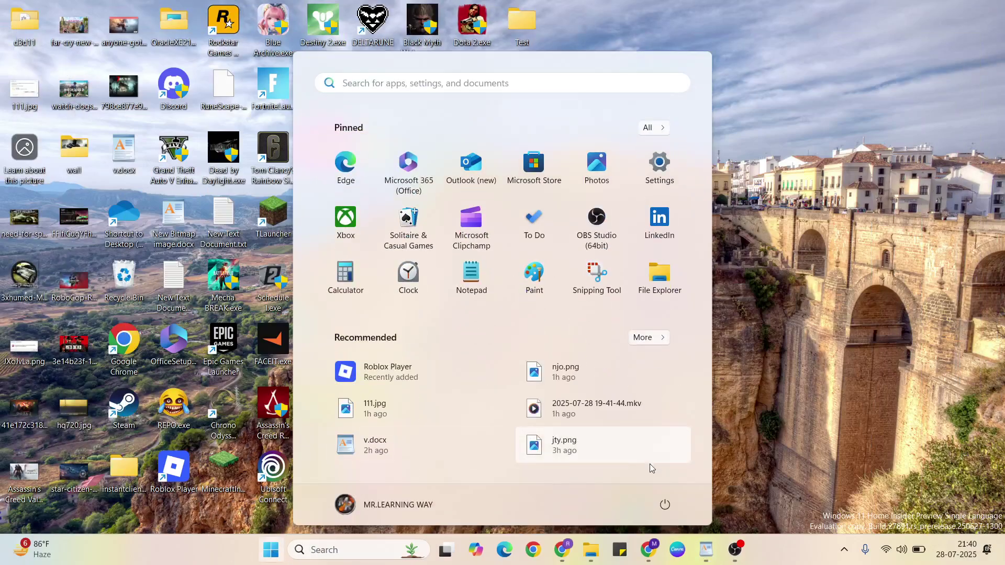
{"action": "left_click", "coordinate": [666, 505]}
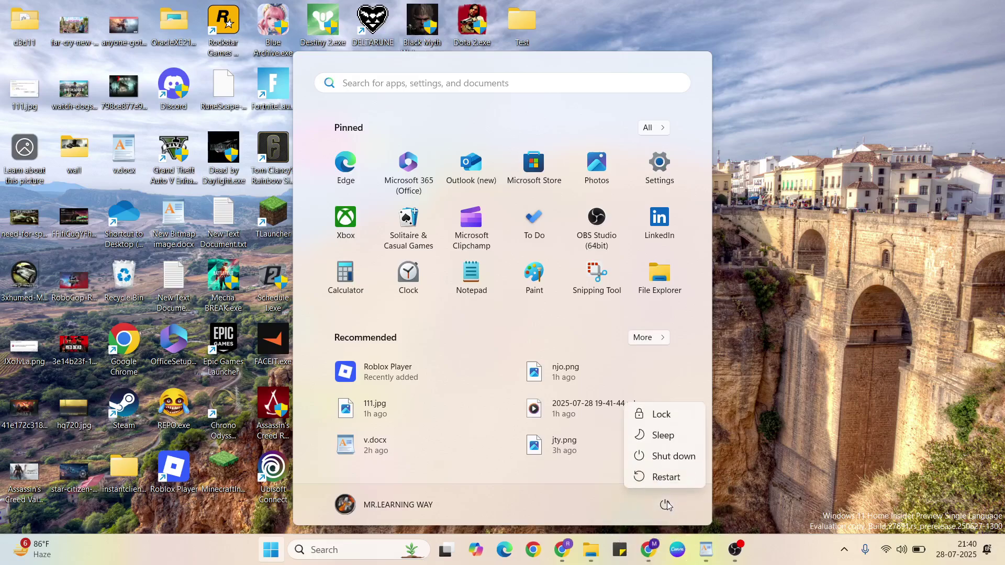
{"action": "left_click", "coordinate": [770, 319]}
Restore the v.docx notes, then clear the screen to the desktop with Win+D
{"action": "left_click", "coordinate": [708, 550]}
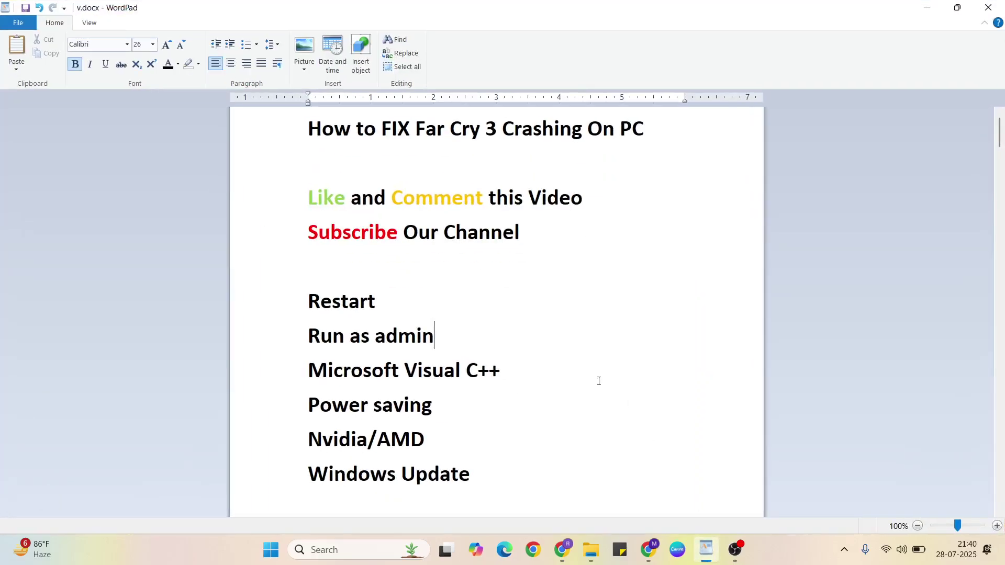
{"action": "key", "text": "super+d"}
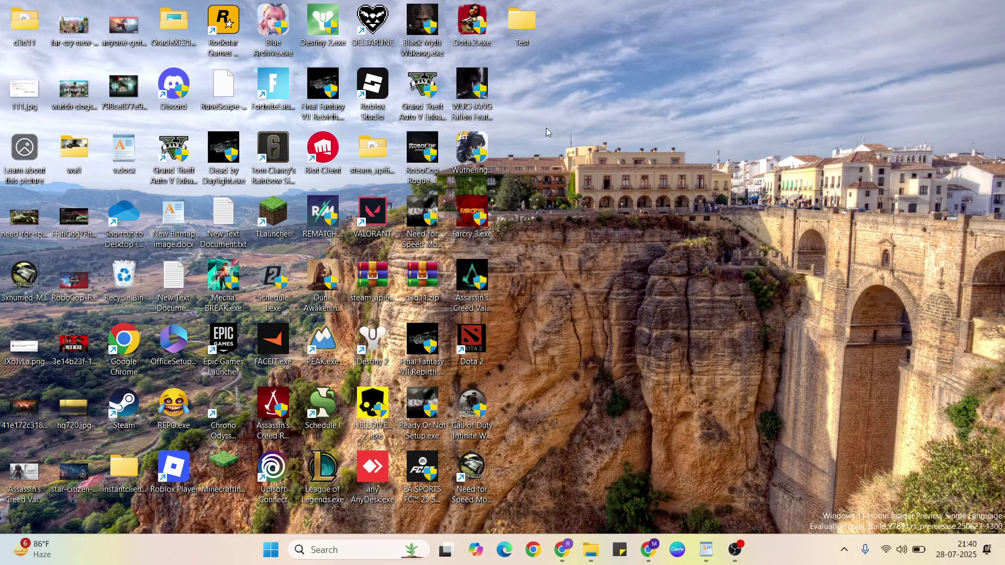
Set Farcry 3.exe to run as administrator in Windows 8 compatibility mode, then return to the desktop
{"action": "right_click", "coordinate": [477, 215]}
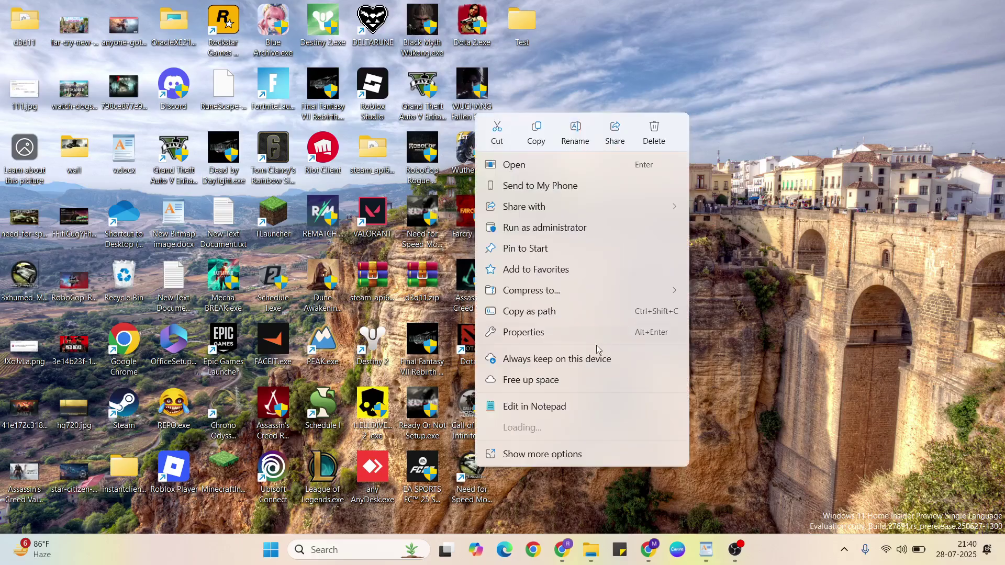
{"action": "left_click", "coordinate": [575, 336]}
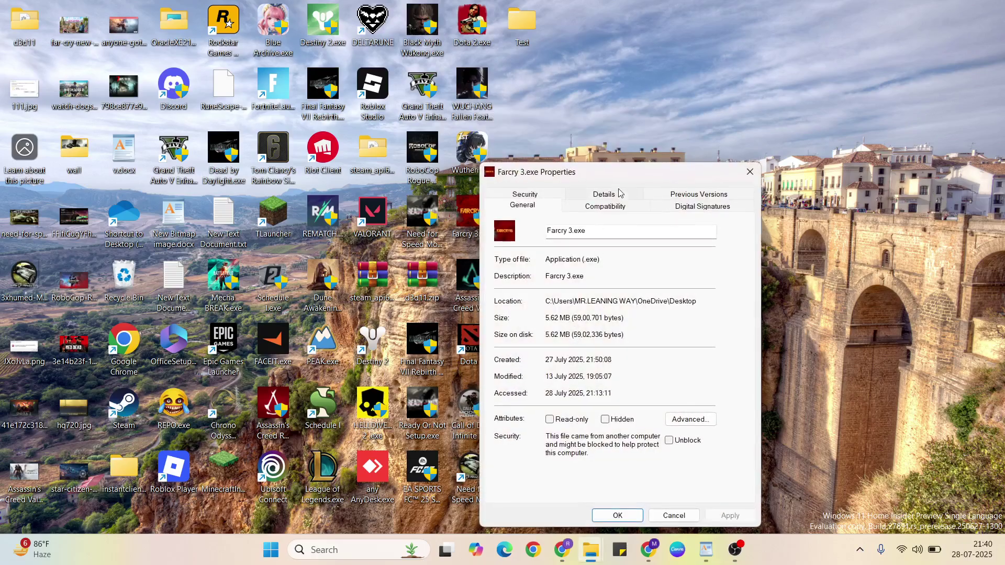
{"action": "left_click", "coordinate": [617, 215]}
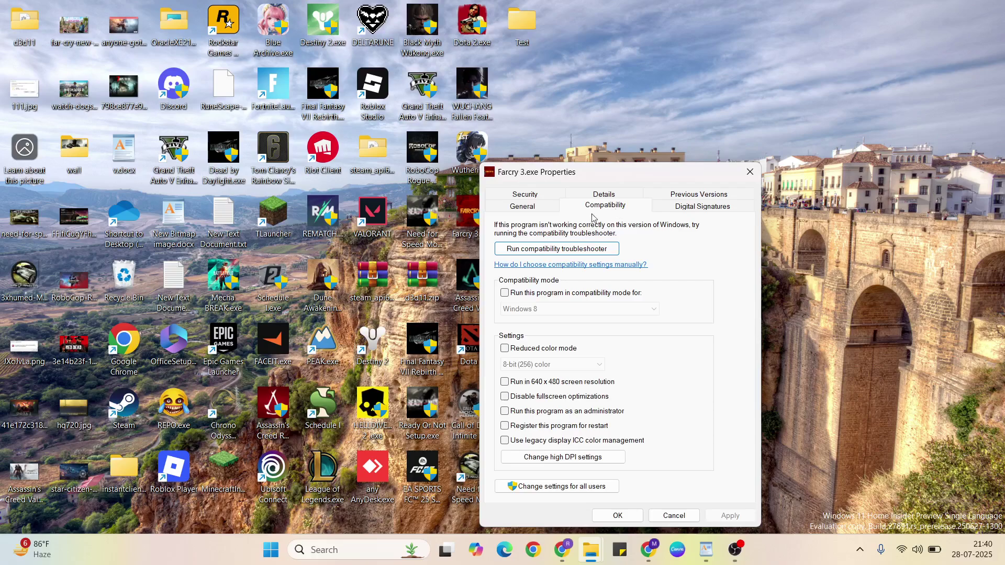
{"action": "left_click", "coordinate": [506, 294]}
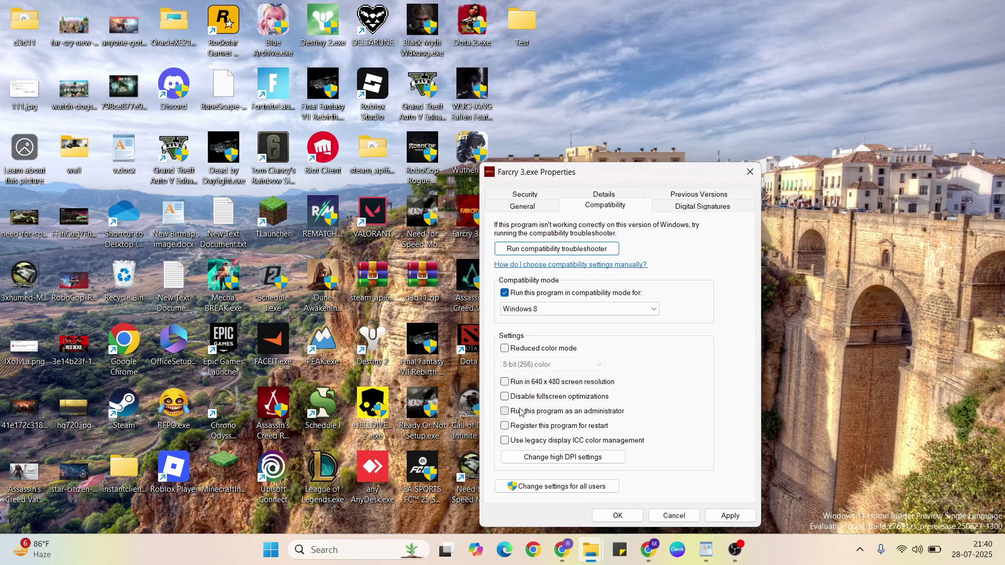
{"action": "left_click", "coordinate": [727, 516]}
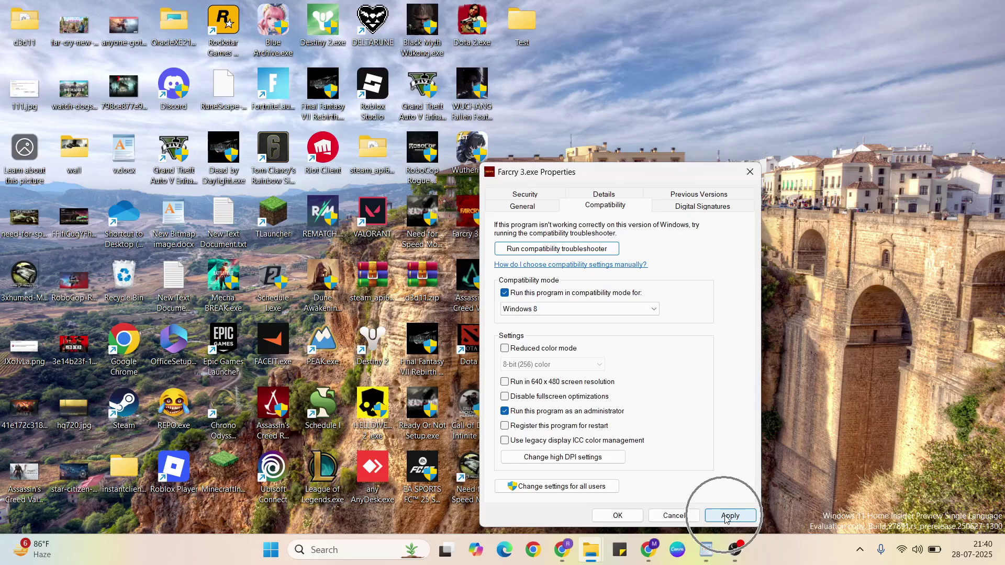
{"action": "left_click", "coordinate": [674, 515]}
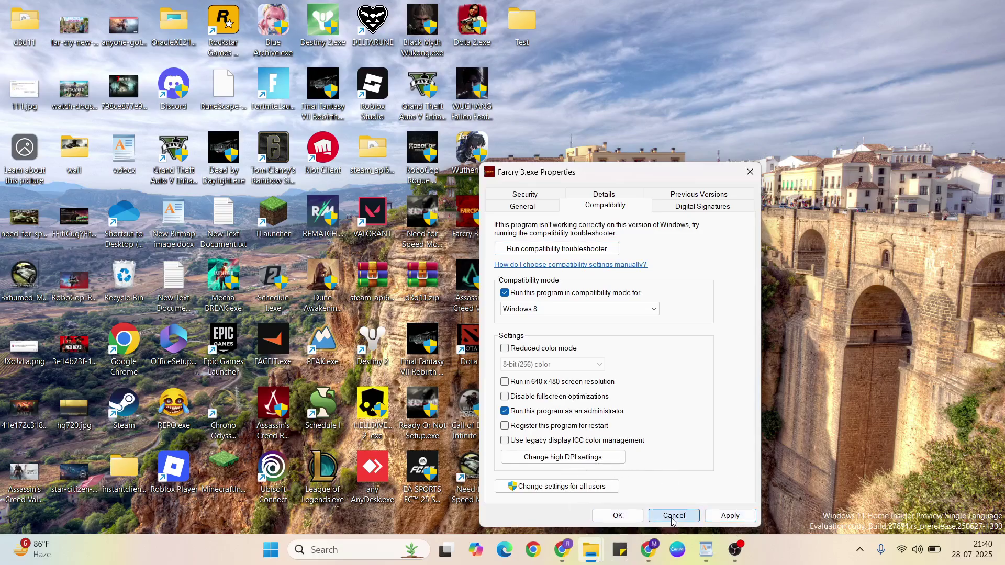
{"action": "left_click", "coordinate": [706, 549]}
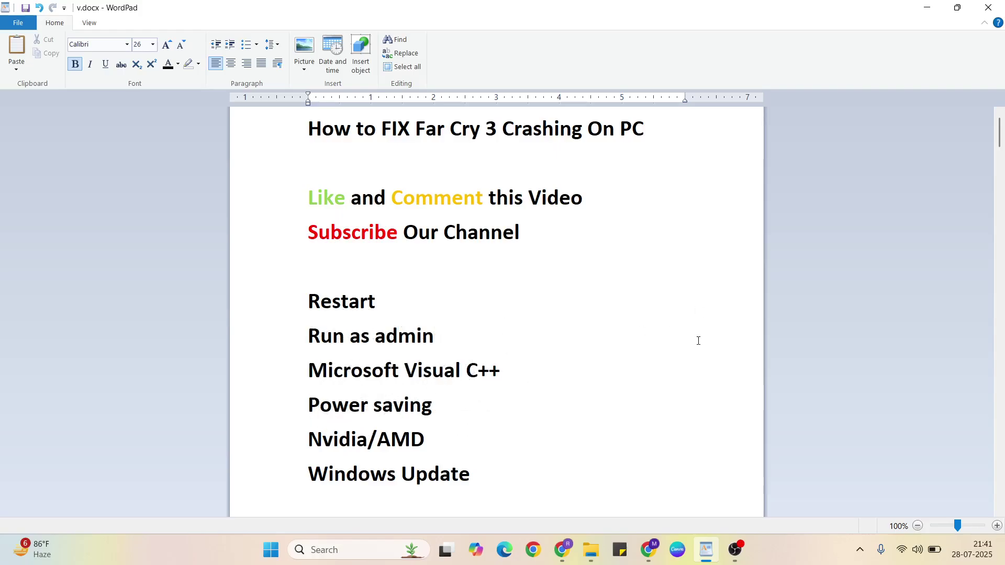
{"action": "key", "text": "super+d"}
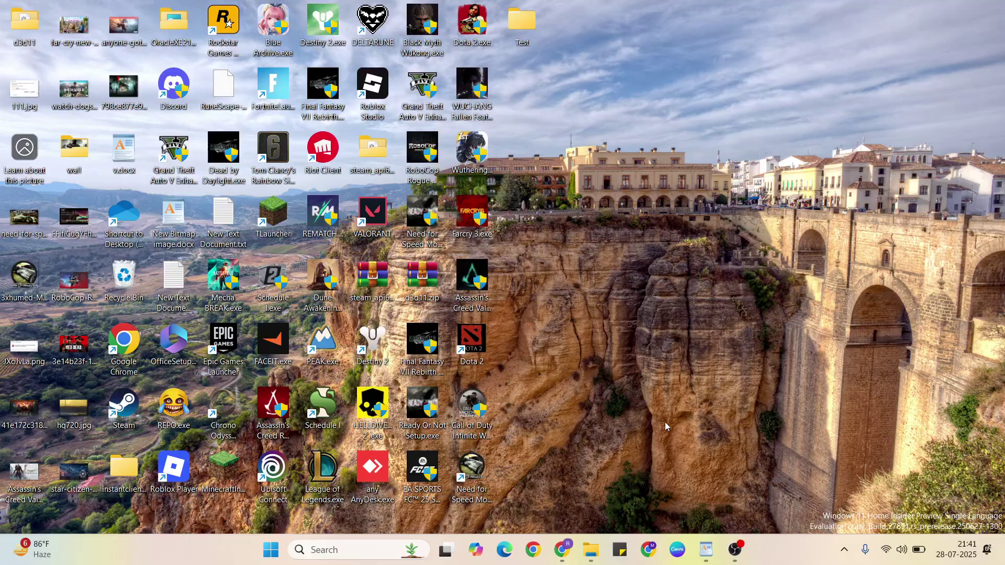
Search Chrome for 'microsoft visual c++' and open the Visual C++ Redistributable downloads result
{"action": "left_click", "coordinate": [651, 549]}
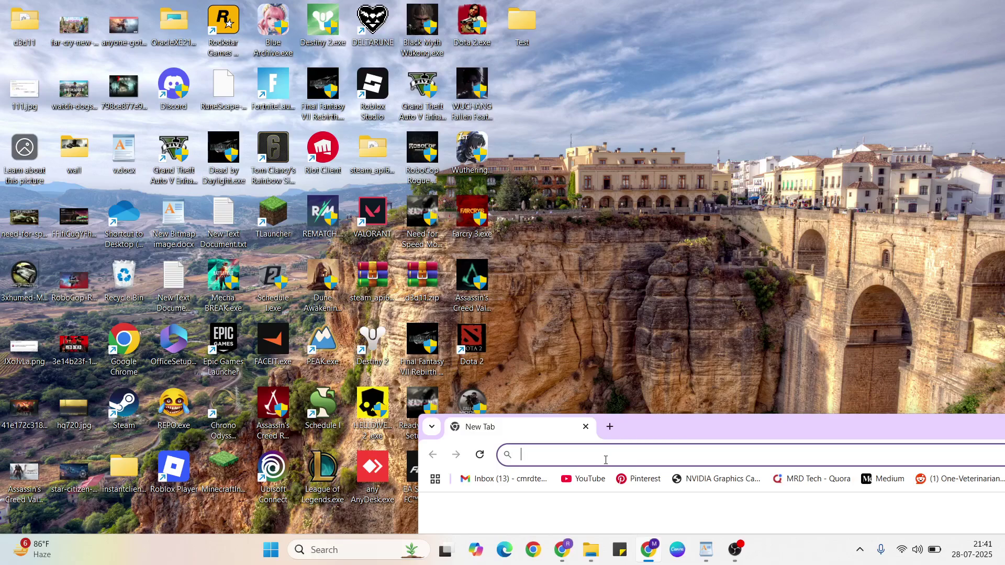
{"action": "type", "text": "mc"}
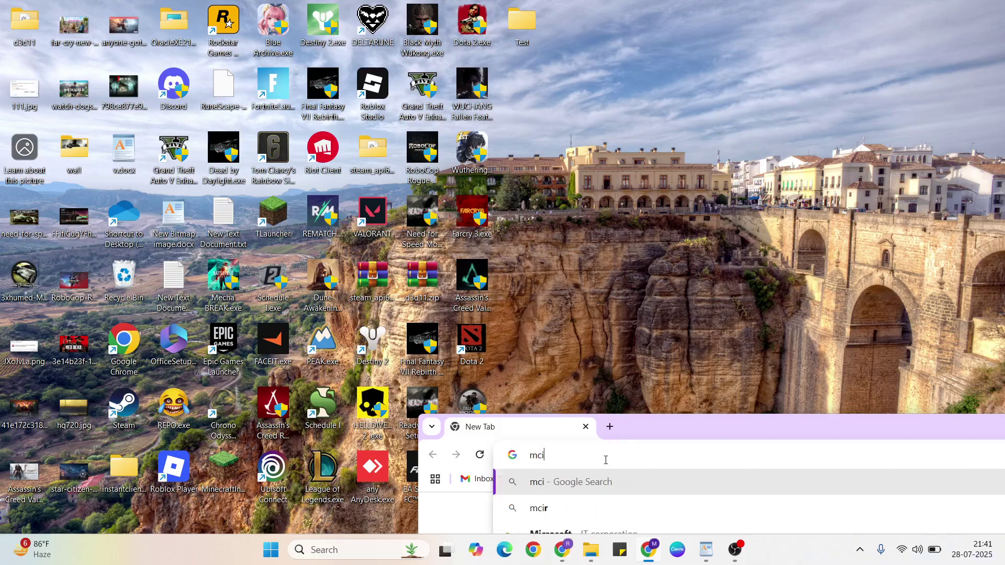
{"action": "key", "text": "BackSpace"}
{"action": "type", "text": "ic"}
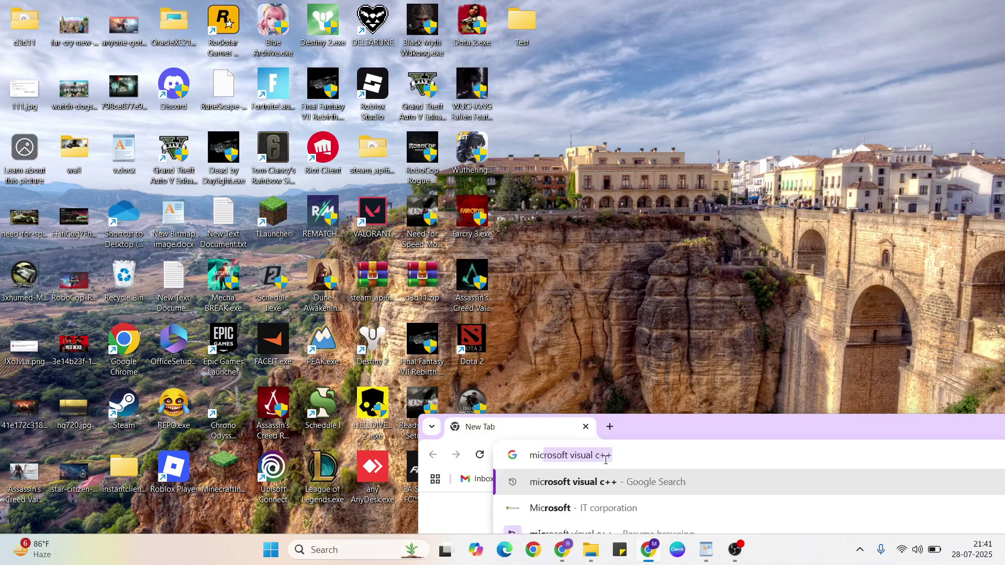
{"action": "type", "text": "rosoft"}
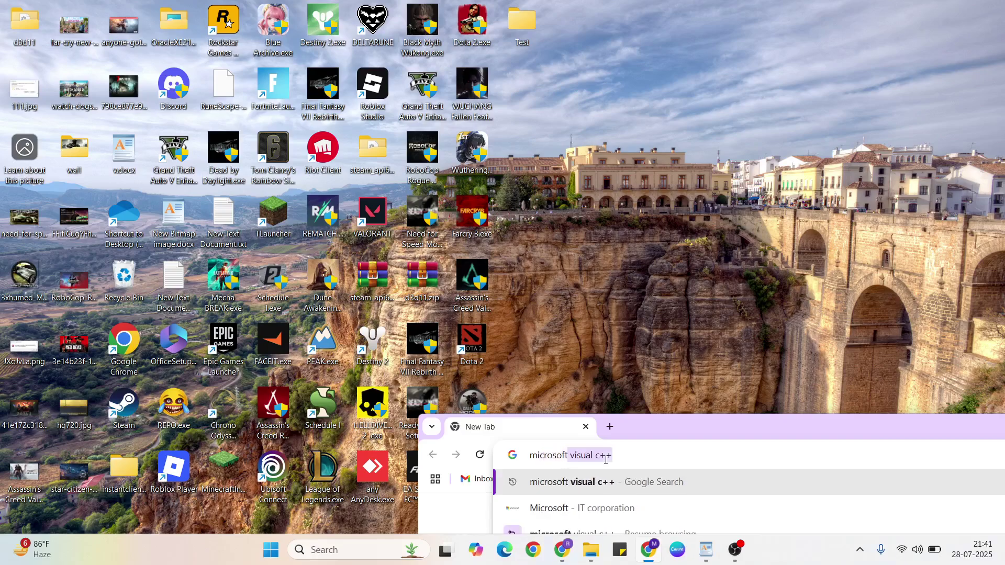
{"action": "key", "text": "Return"}
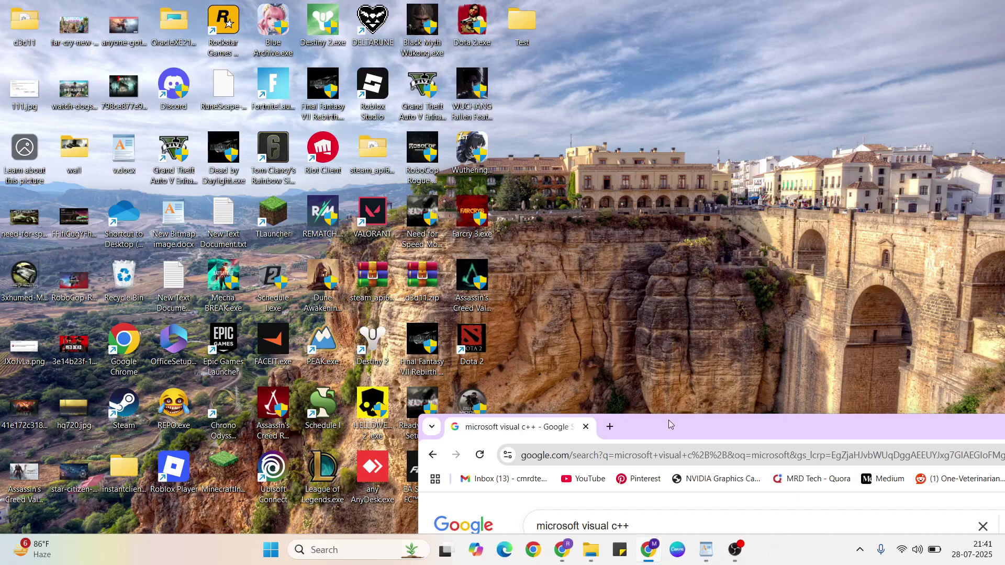
{"action": "left_click_drag", "start_coordinate": [668, 420], "coordinate": [637, 231]}
{"action": "left_click", "coordinate": [583, 448]}
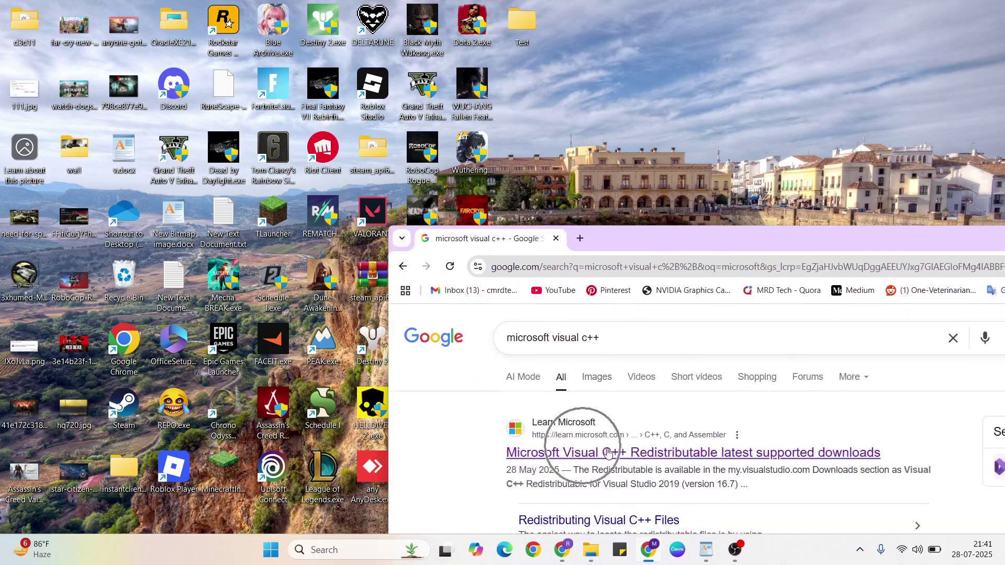
{"action": "left_click_drag", "start_coordinate": [705, 251], "coordinate": [425, 207]}
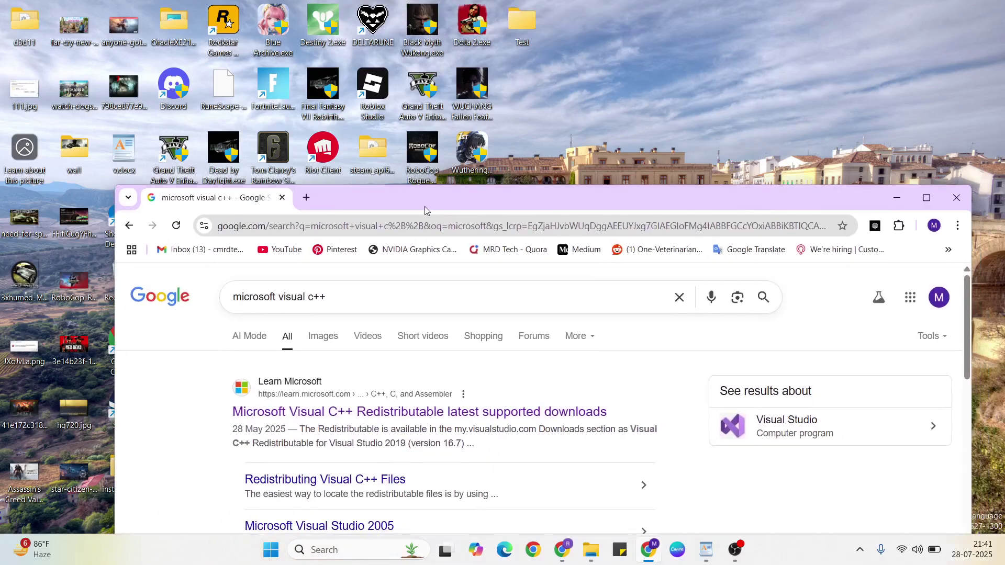
Close Chrome, hide the checklist notes, and start a Windows search
{"action": "left_click", "coordinate": [956, 199]}
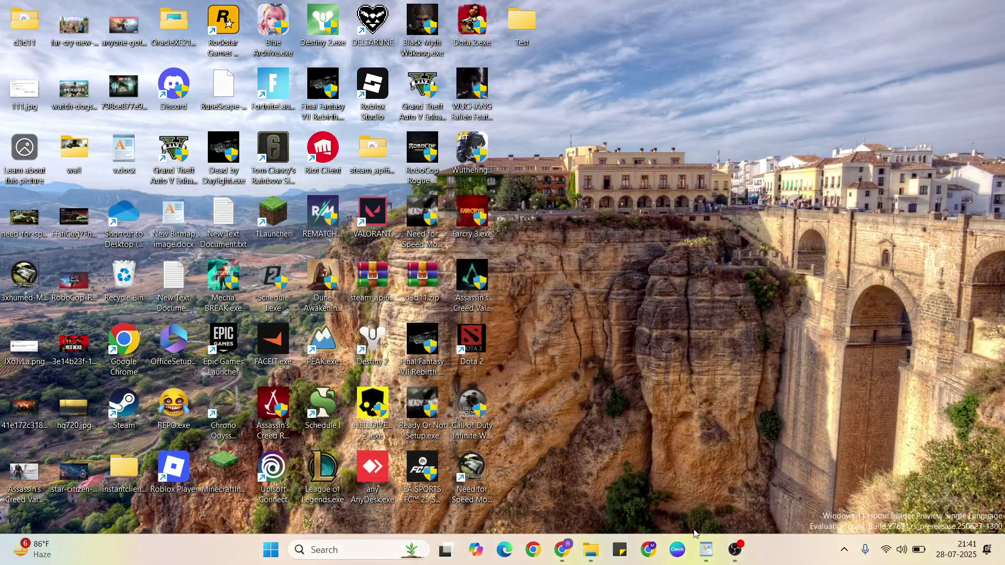
{"action": "left_click", "coordinate": [706, 549]}
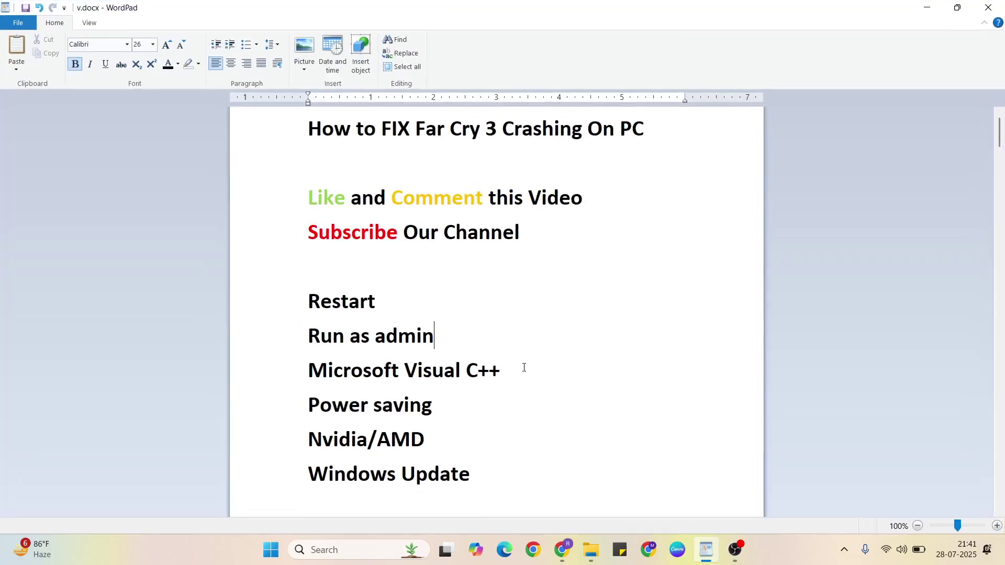
{"action": "left_click", "coordinate": [356, 405]}
{"action": "left_click", "coordinate": [706, 550]}
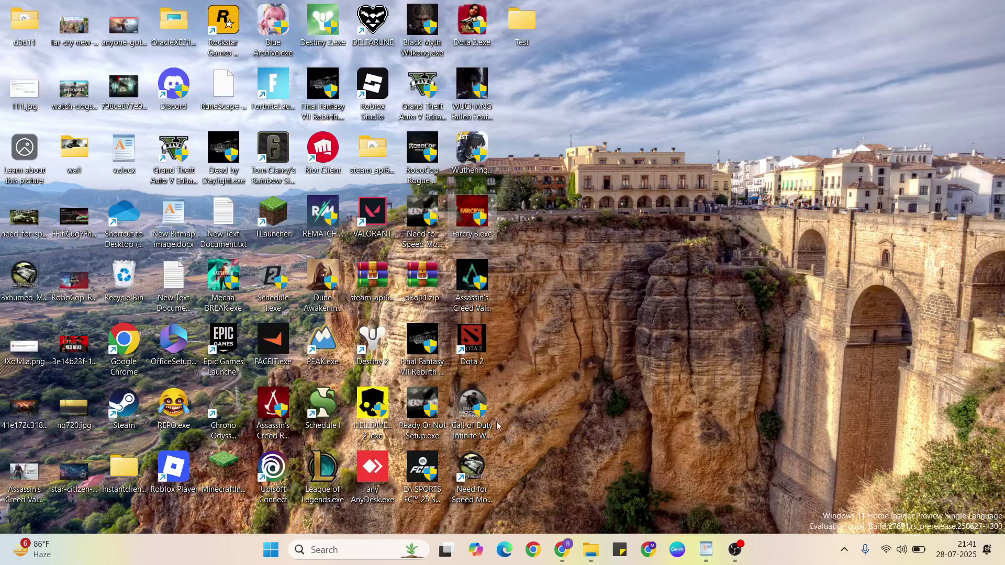
{"action": "left_click", "coordinate": [373, 542]}
Launch Settings by searching 'sett' and go to System > Display
{"action": "type", "text": "sett"}
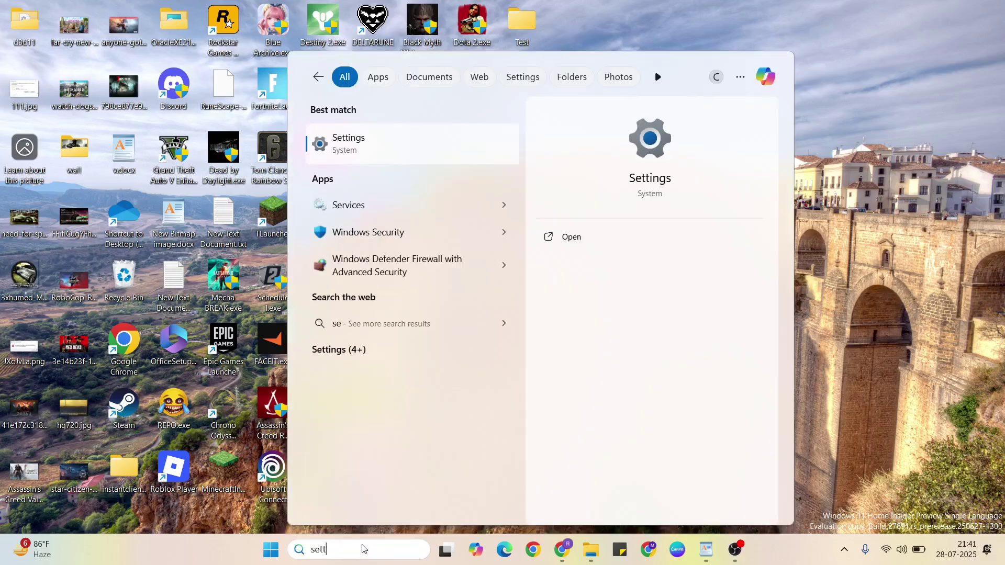
{"action": "left_click", "coordinate": [400, 155]}
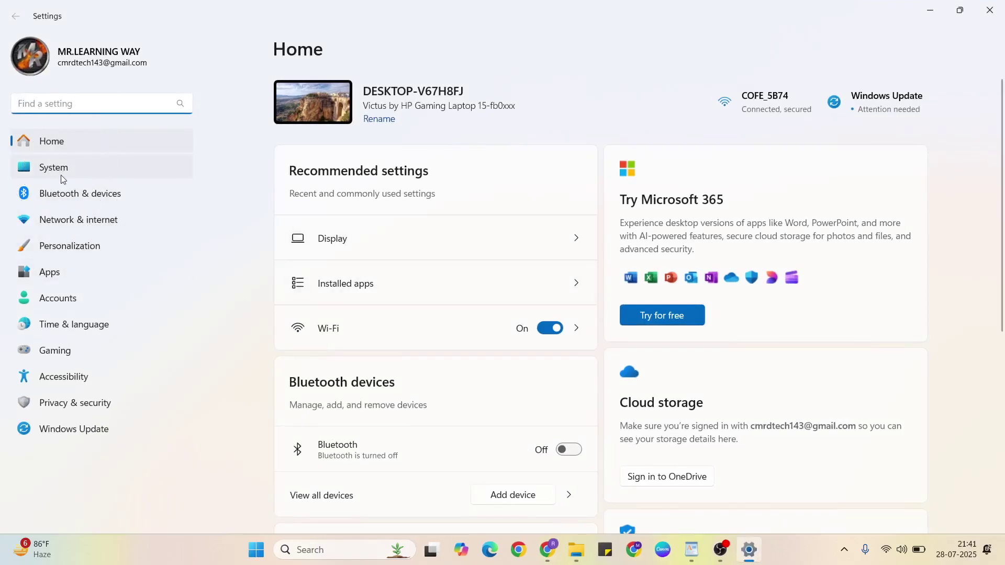
{"action": "left_click", "coordinate": [62, 176]}
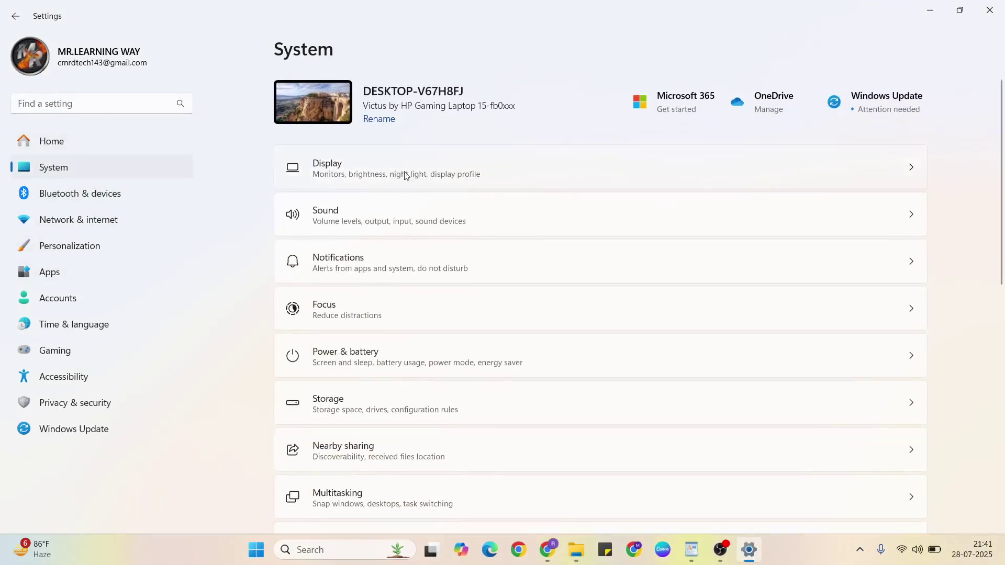
{"action": "left_click", "coordinate": [450, 177]}
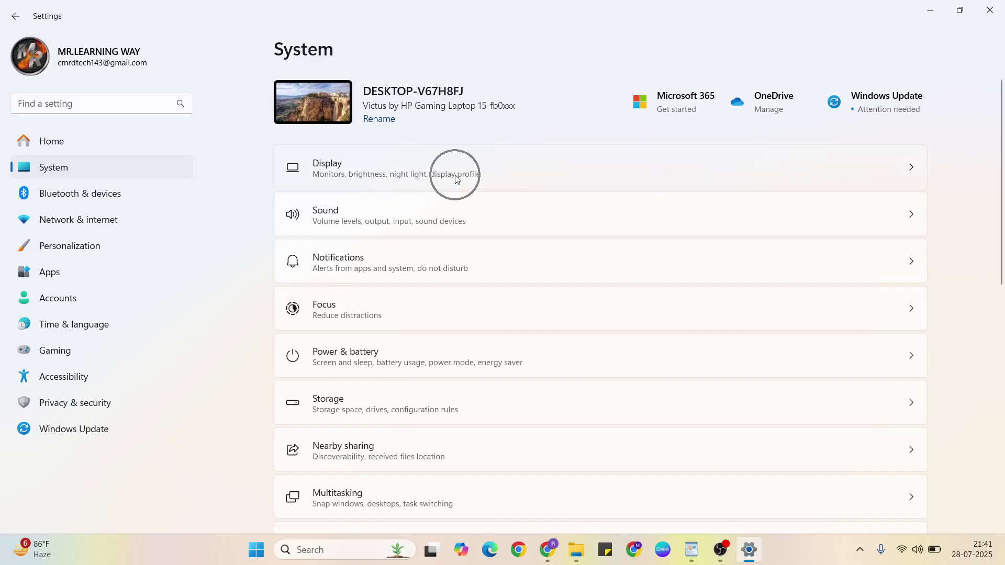
{"action": "scroll", "coordinate": [602, 314], "scroll_direction": "down", "scroll_amount": 5}
{"action": "scroll", "coordinate": [602, 335], "scroll_direction": "down", "scroll_amount": 1}
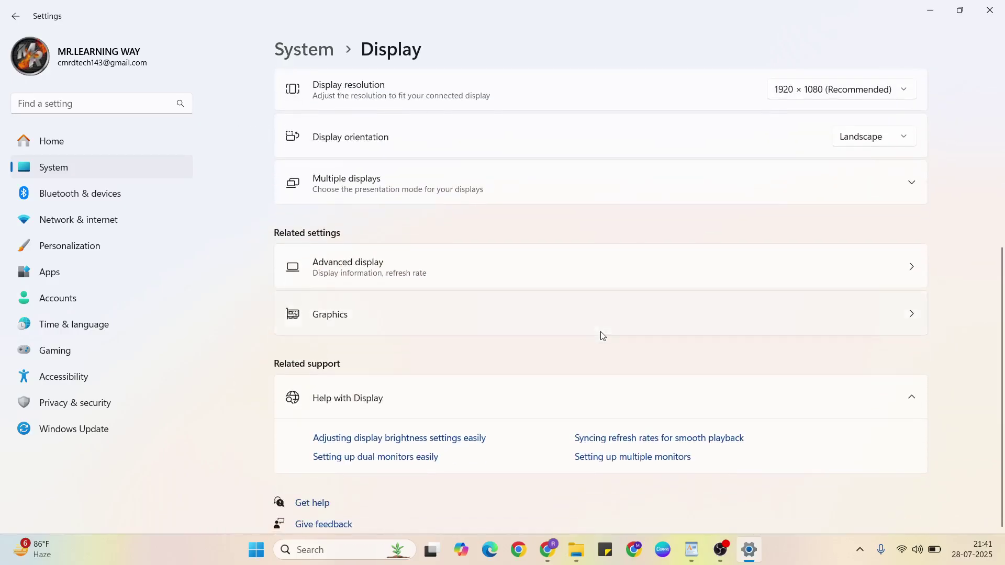
On the Graphics page, set Farcry 3.exe's GPU preference to Power Saving and close Settings
{"action": "left_click", "coordinate": [603, 315]}
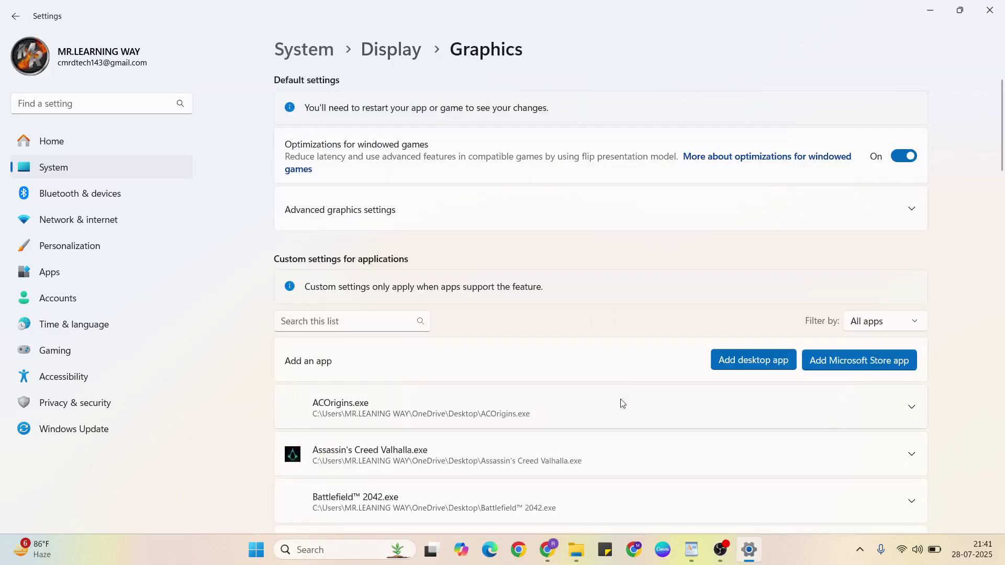
{"action": "scroll", "coordinate": [662, 372], "scroll_direction": "down", "scroll_amount": 8}
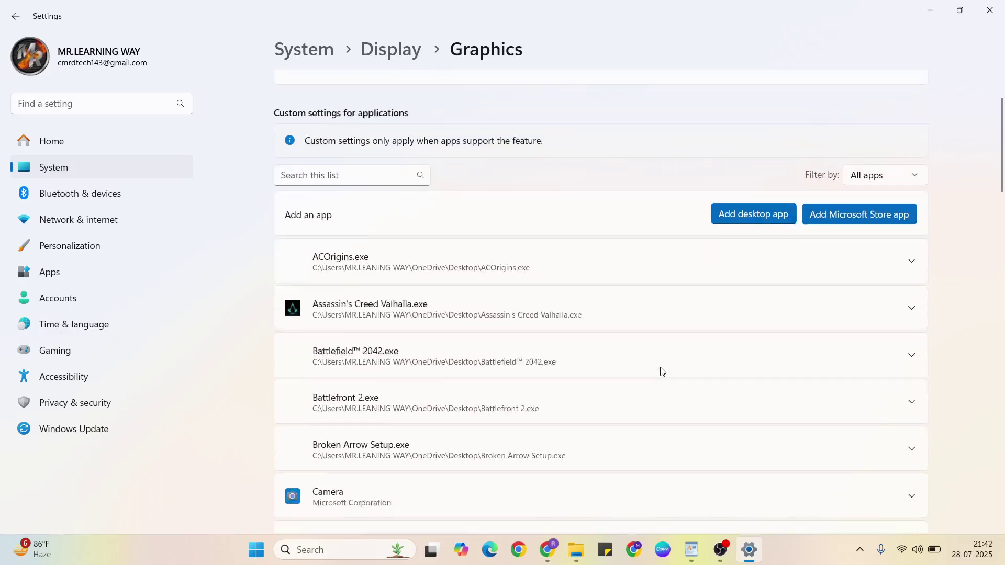
{"action": "scroll", "coordinate": [662, 372], "scroll_direction": "down", "scroll_amount": 4}
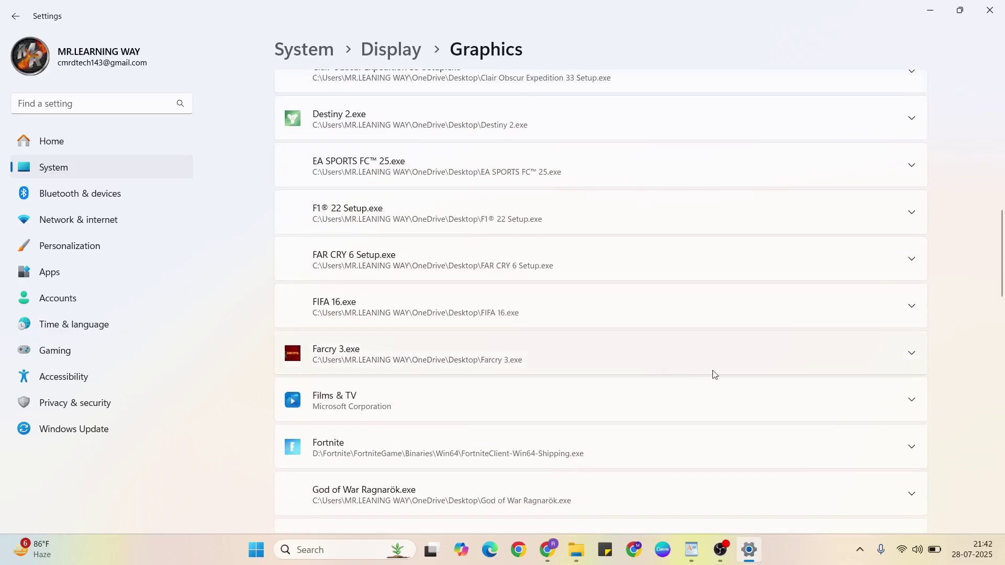
{"action": "left_click", "coordinate": [747, 365]}
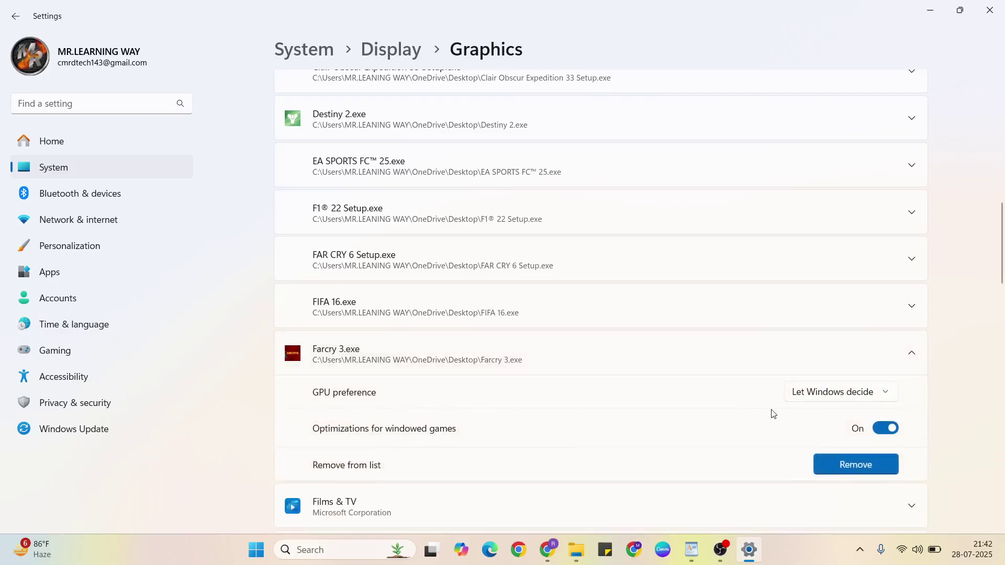
{"action": "left_click", "coordinate": [823, 396]}
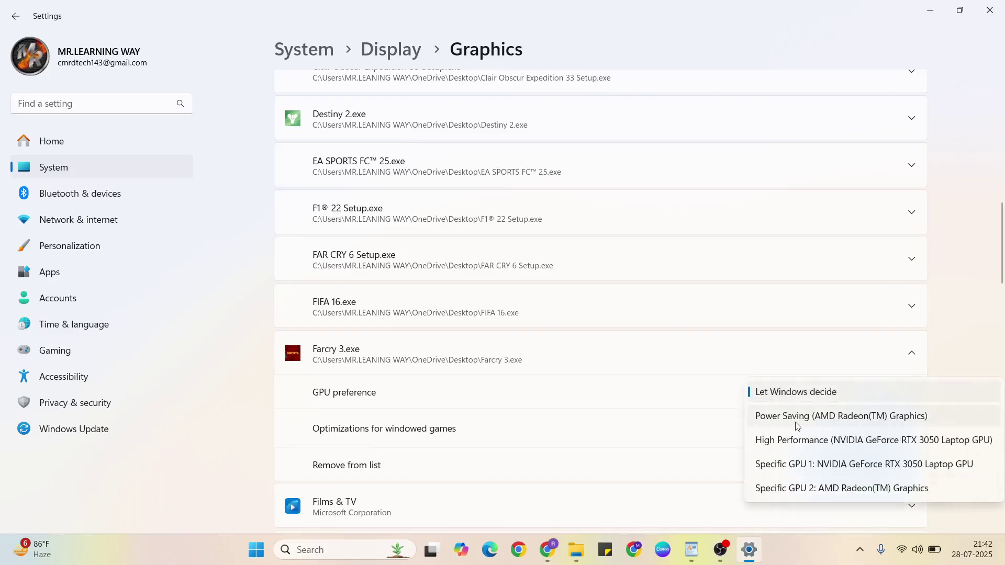
{"action": "left_click", "coordinate": [803, 420]}
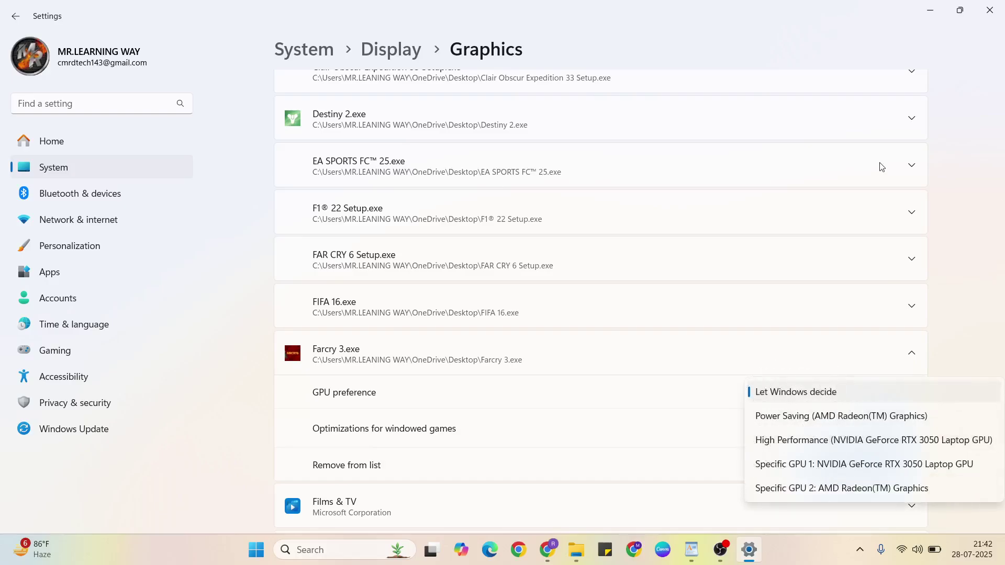
{"action": "left_click", "coordinate": [989, 10]}
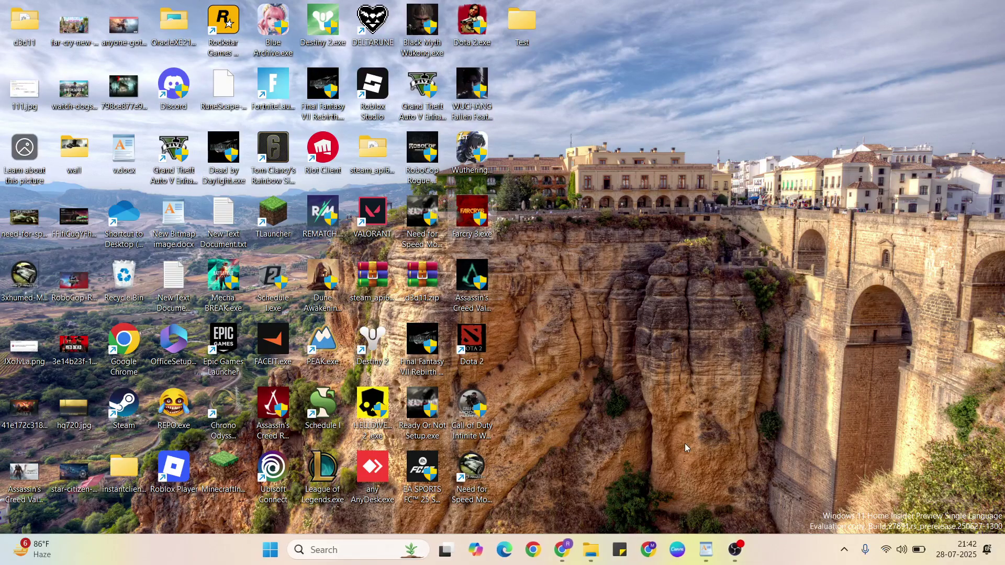
Return to the desktop and launch NVIDIA Control Panel by searching 'nvidia'
{"action": "left_click", "coordinate": [705, 548]}
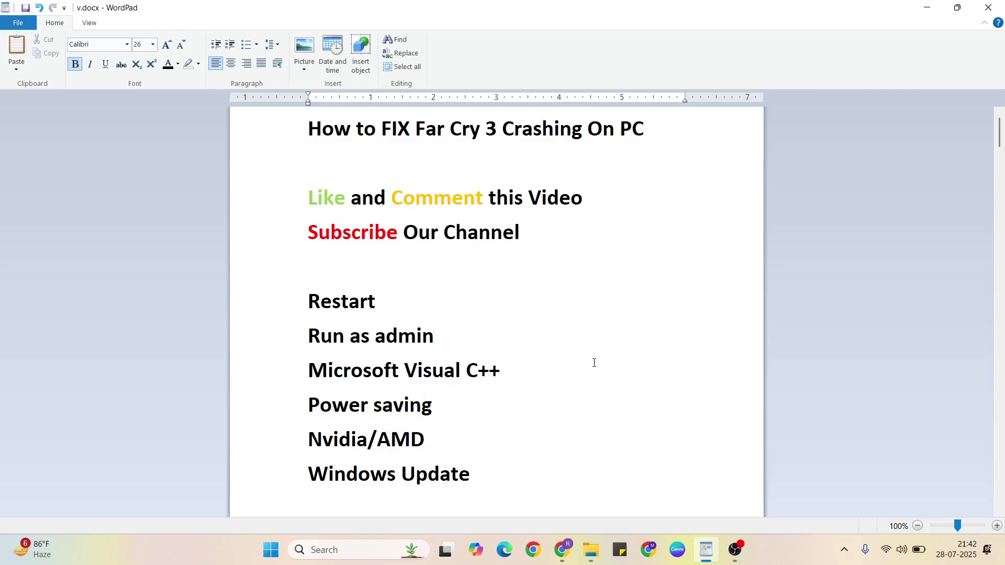
{"action": "key", "text": "super+d"}
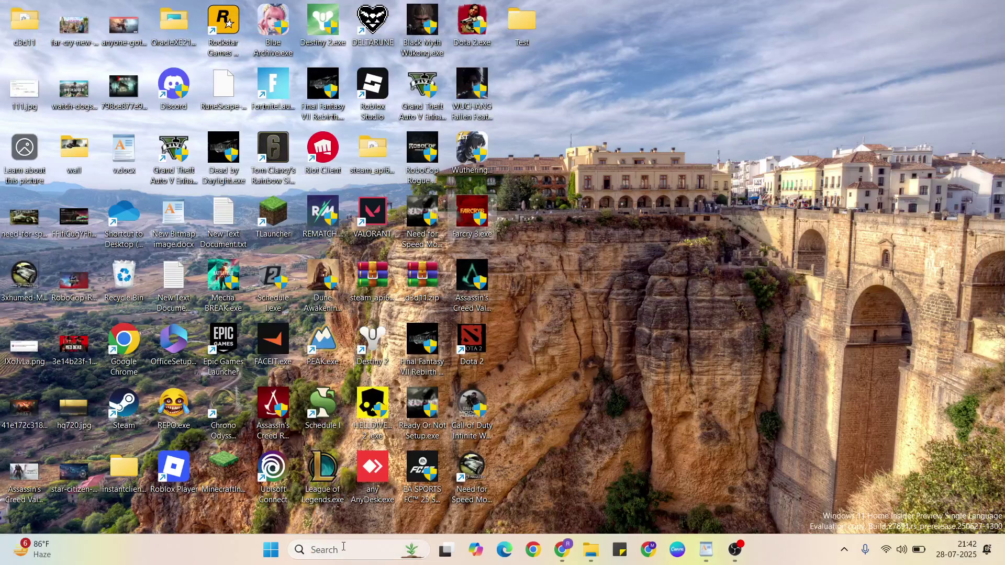
{"action": "left_click", "coordinate": [343, 547]}
{"action": "type", "text": "nvidia"}
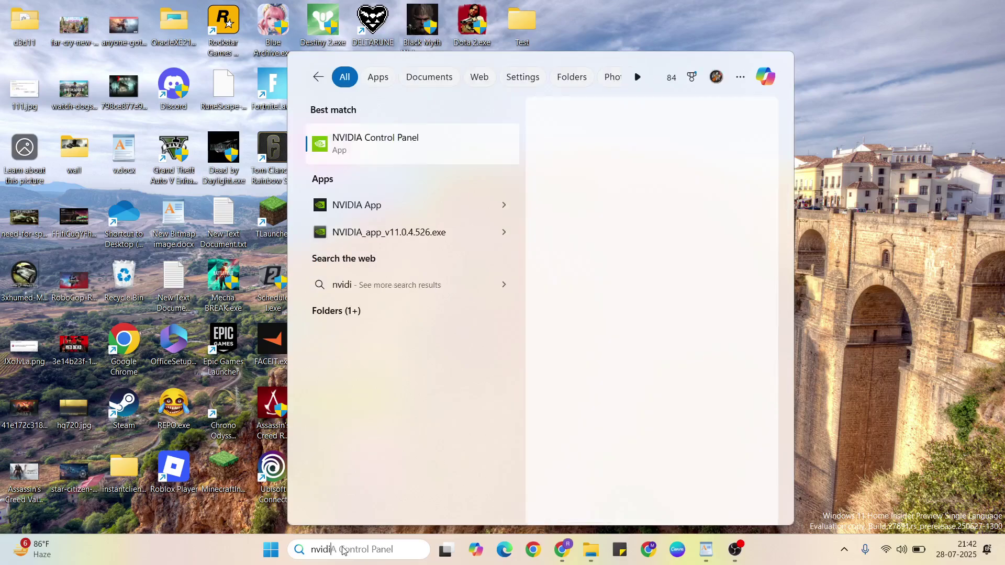
{"action": "left_click", "coordinate": [422, 150]}
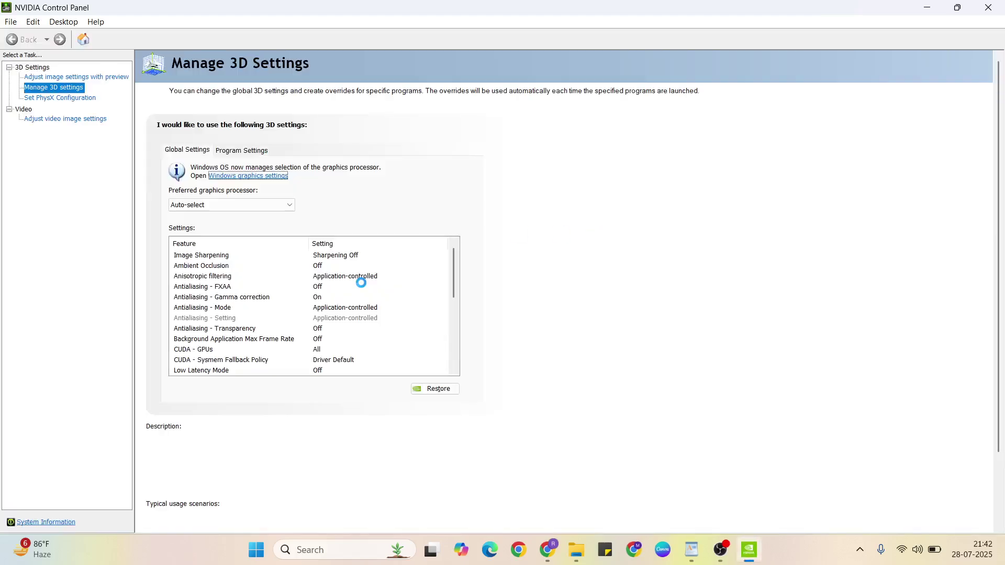
In Manage 3D Settings, change the global Shader Cache Size to Unlimited
{"action": "scroll", "coordinate": [198, 303], "scroll_direction": "down", "scroll_amount": 2}
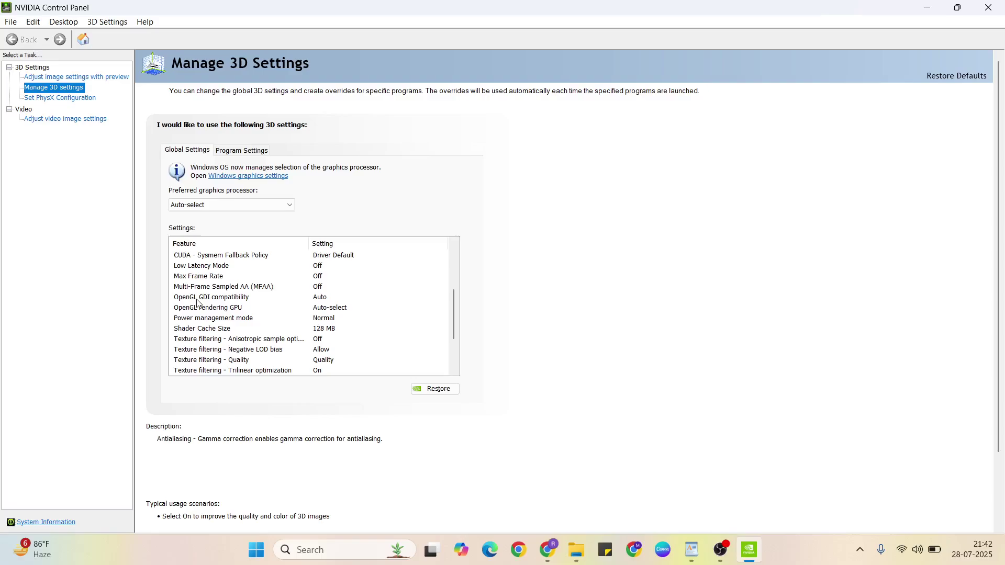
{"action": "left_click", "coordinate": [216, 330]}
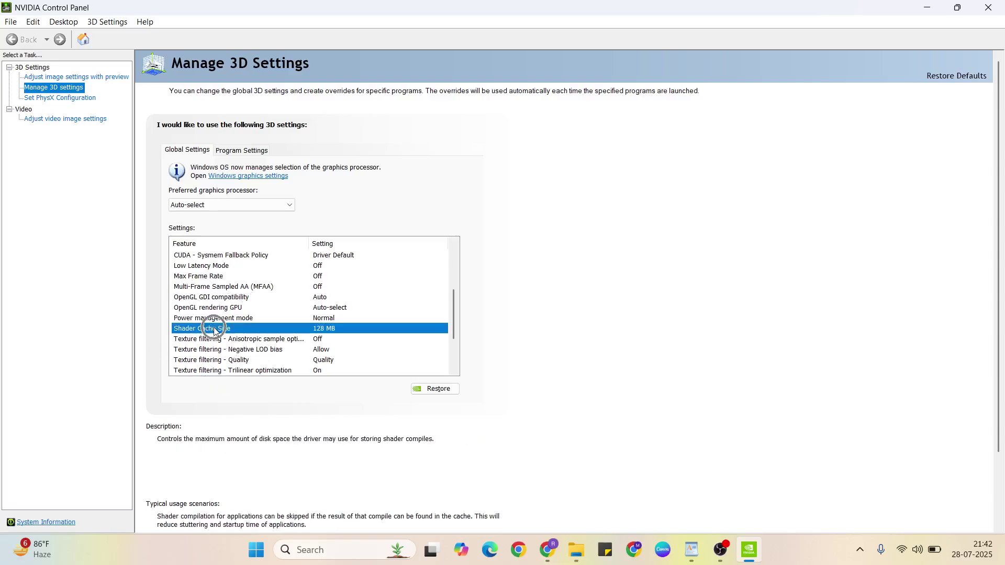
{"action": "left_click", "coordinate": [386, 329]}
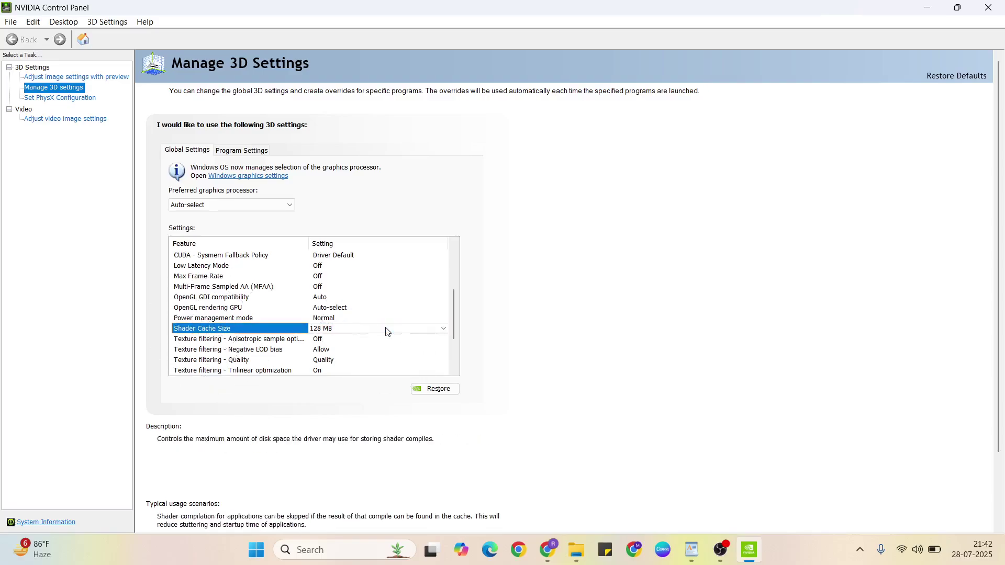
{"action": "left_click", "coordinate": [354, 434]}
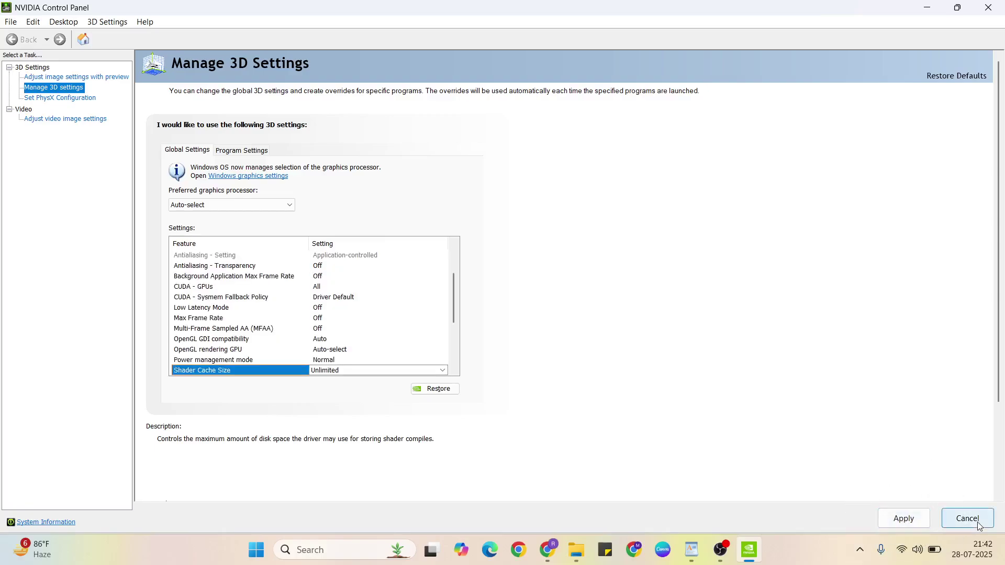
{"action": "left_click", "coordinate": [975, 525]}
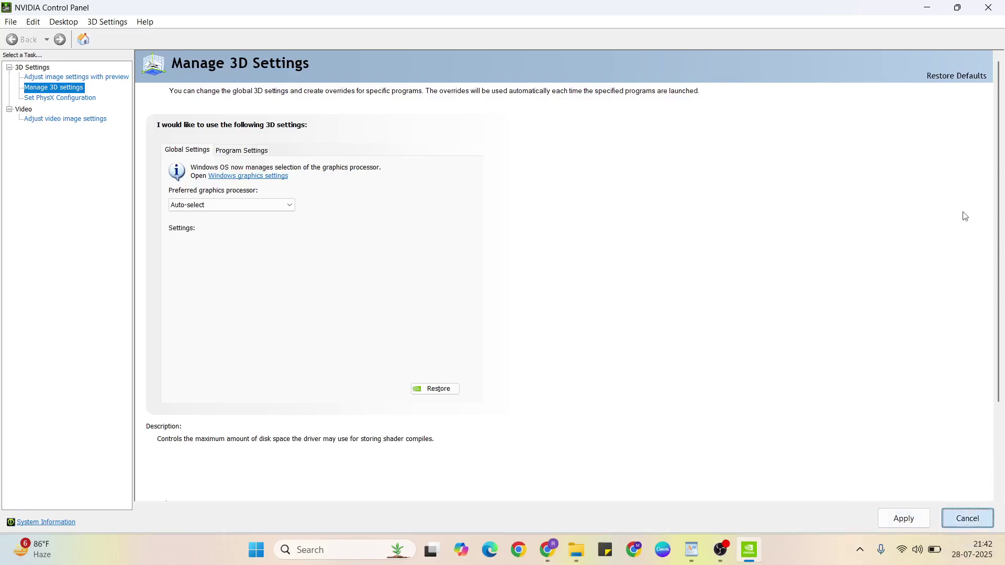
Close NVIDIA Control Panel and launch AMD Software: Adrenalin Edition from the desktop menu
{"action": "left_click", "coordinate": [988, 11]}
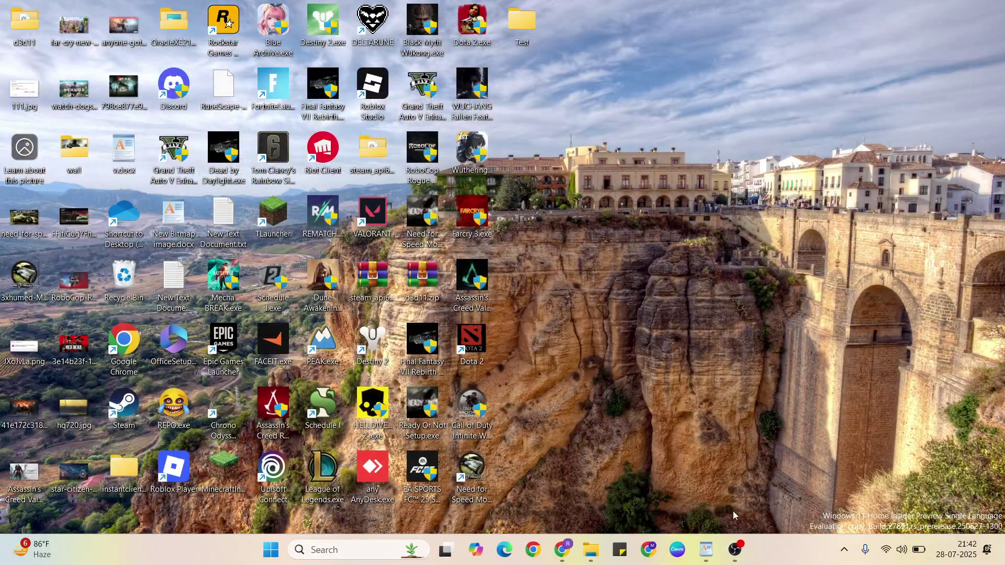
{"action": "left_click", "coordinate": [708, 550]}
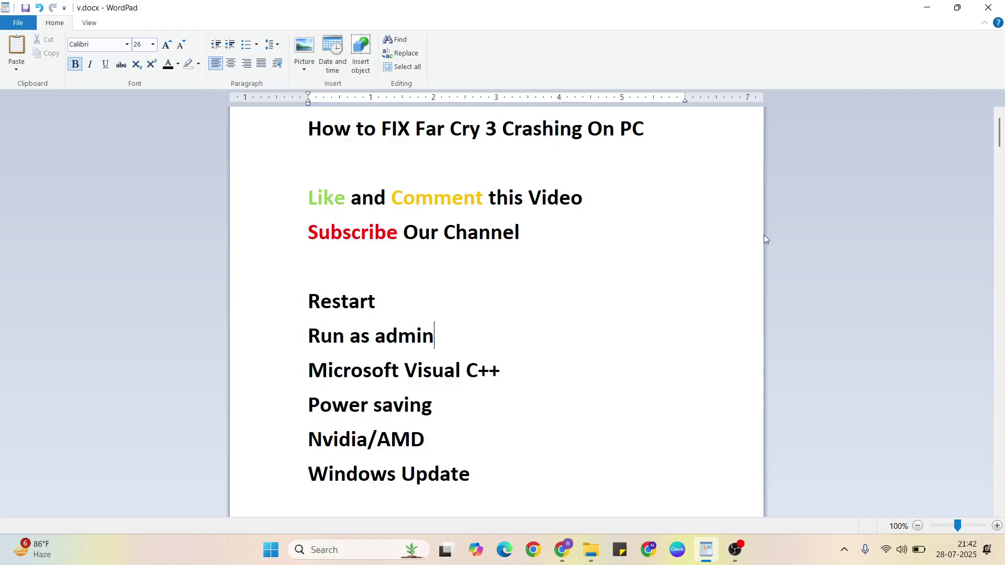
{"action": "key", "text": "super+d"}
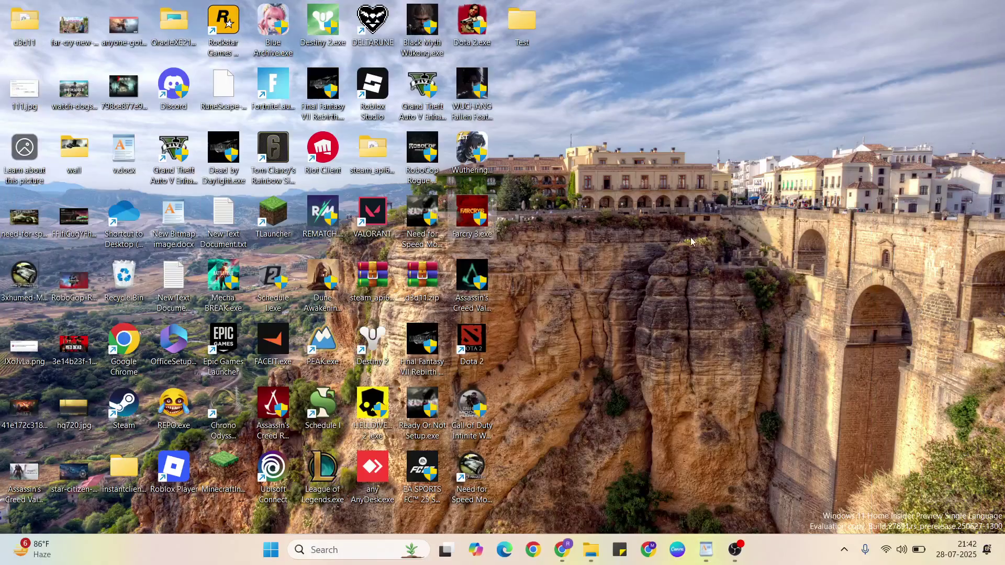
{"action": "right_click", "coordinate": [582, 300]}
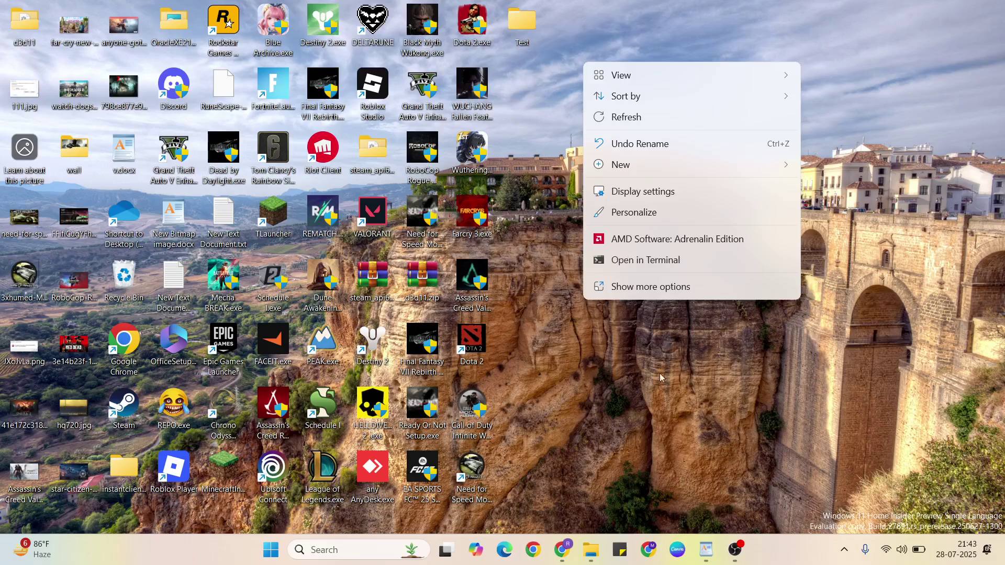
{"action": "left_click", "coordinate": [659, 244]}
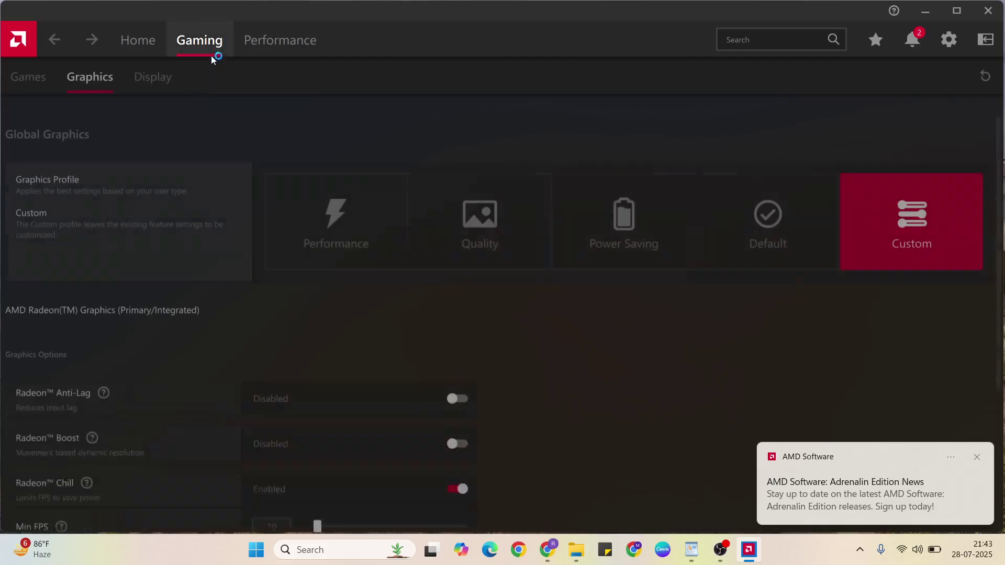
Under Gaming > Graphics > Advanced, reset the shader cache, confirm, and close AMD Software
{"action": "left_click", "coordinate": [202, 50]}
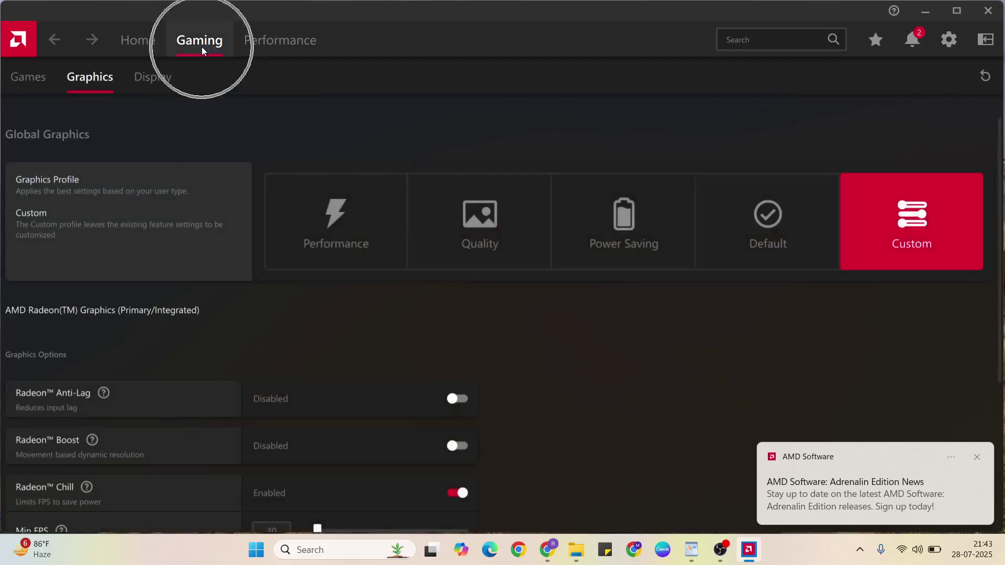
{"action": "left_click", "coordinate": [87, 88]}
{"action": "scroll", "coordinate": [115, 262], "scroll_direction": "down", "scroll_amount": 3}
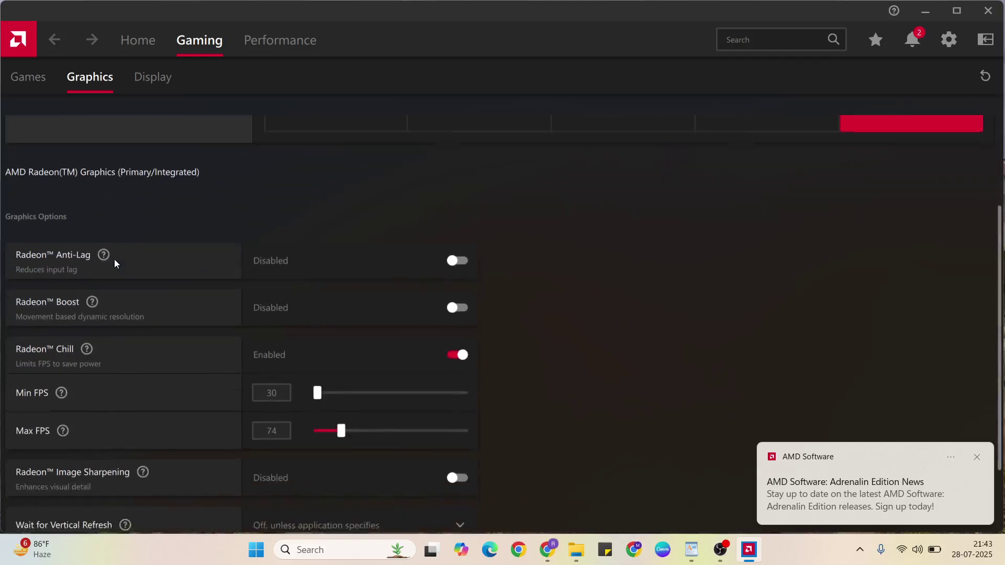
{"action": "scroll", "coordinate": [114, 264], "scroll_direction": "down", "scroll_amount": 2}
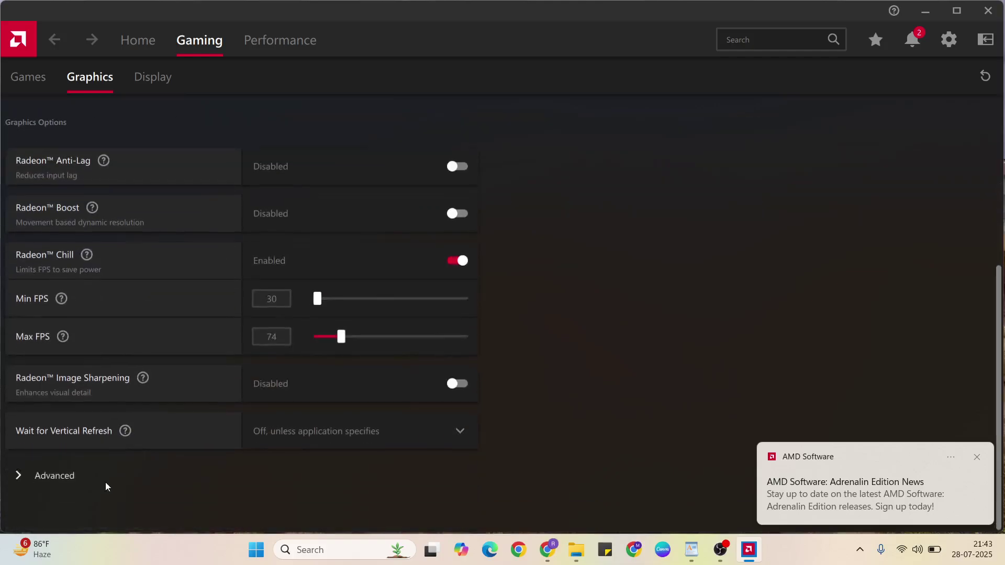
{"action": "left_click", "coordinate": [54, 476]}
{"action": "scroll", "coordinate": [59, 477], "scroll_direction": "down", "scroll_amount": 7}
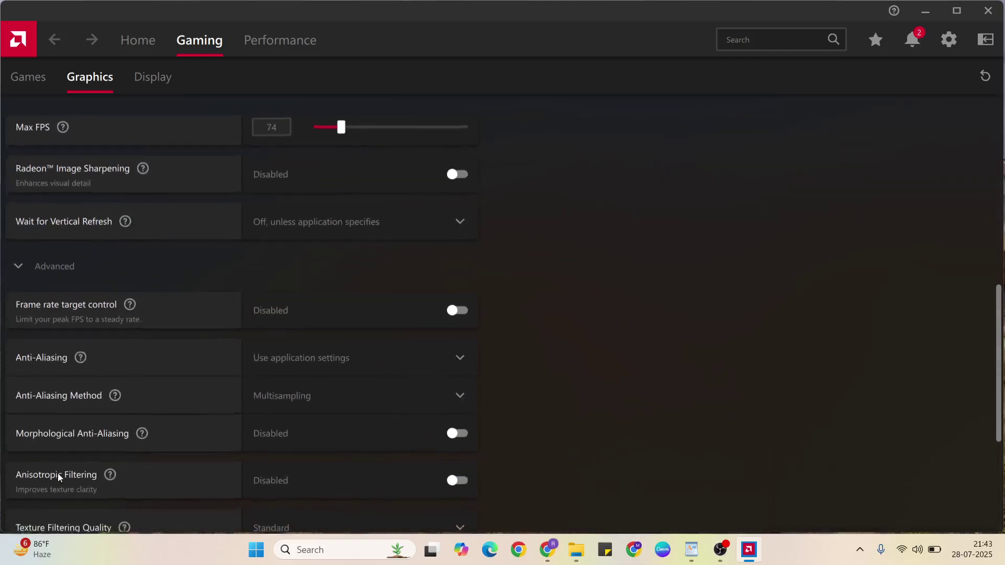
{"action": "scroll", "coordinate": [130, 365], "scroll_direction": "down", "scroll_amount": 2}
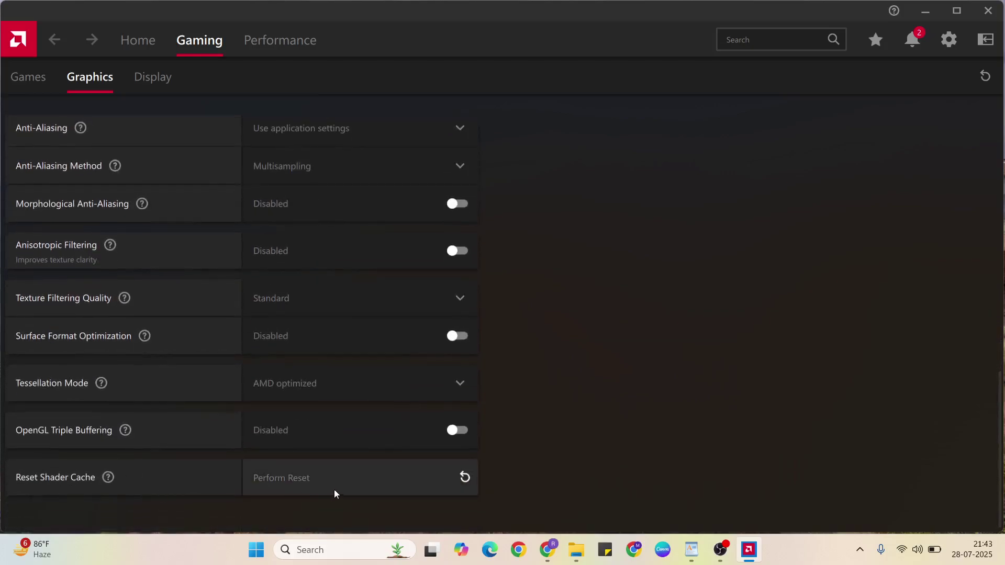
{"action": "left_click", "coordinate": [354, 486]}
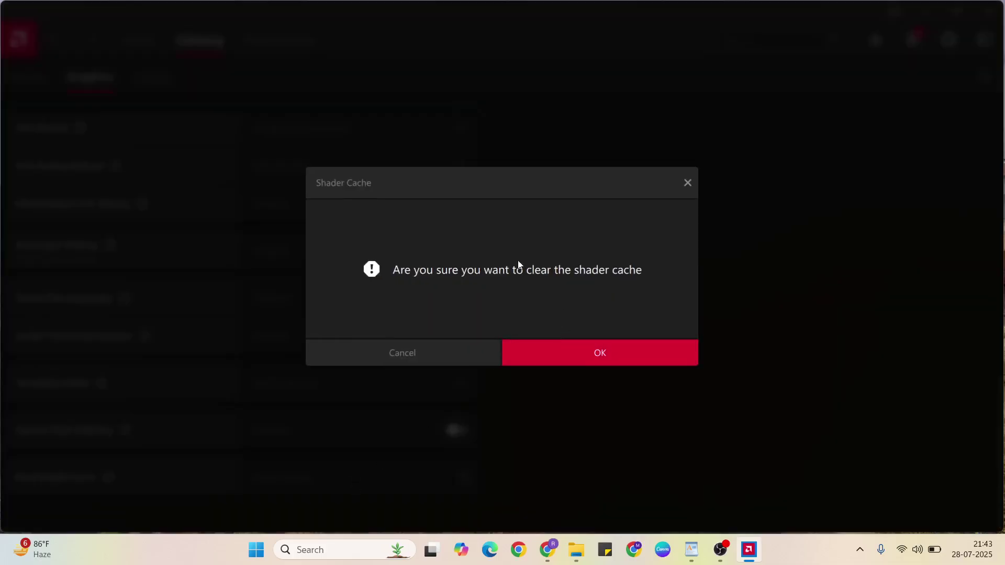
{"action": "left_click", "coordinate": [594, 352]}
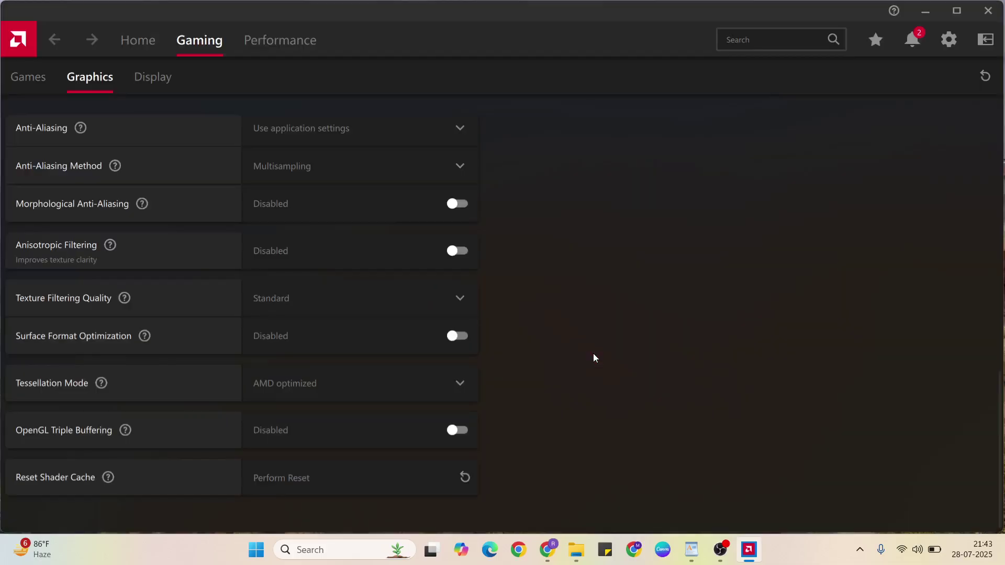
{"action": "left_click", "coordinate": [988, 11]}
Open Settings via a 'sett' search, go to Windows Update, and choose Install all
{"action": "left_click", "coordinate": [705, 550]}
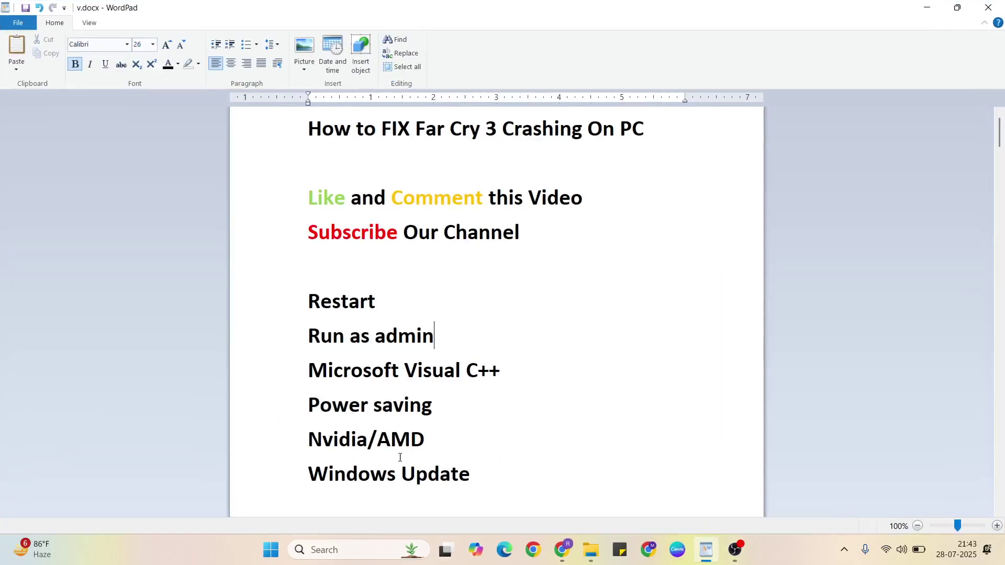
{"action": "key", "text": "super+d"}
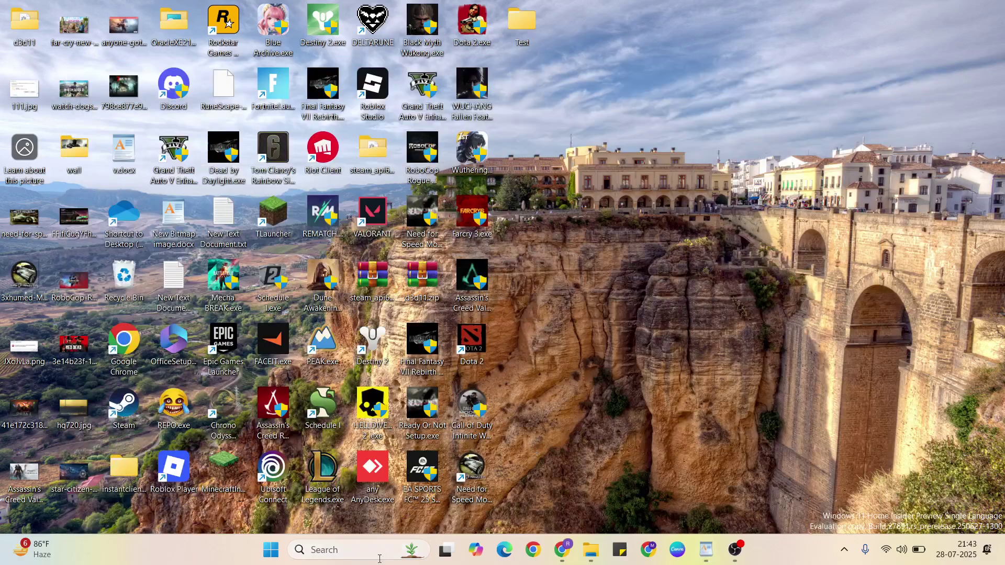
{"action": "left_click", "coordinate": [359, 555]}
{"action": "type", "text": "sett"}
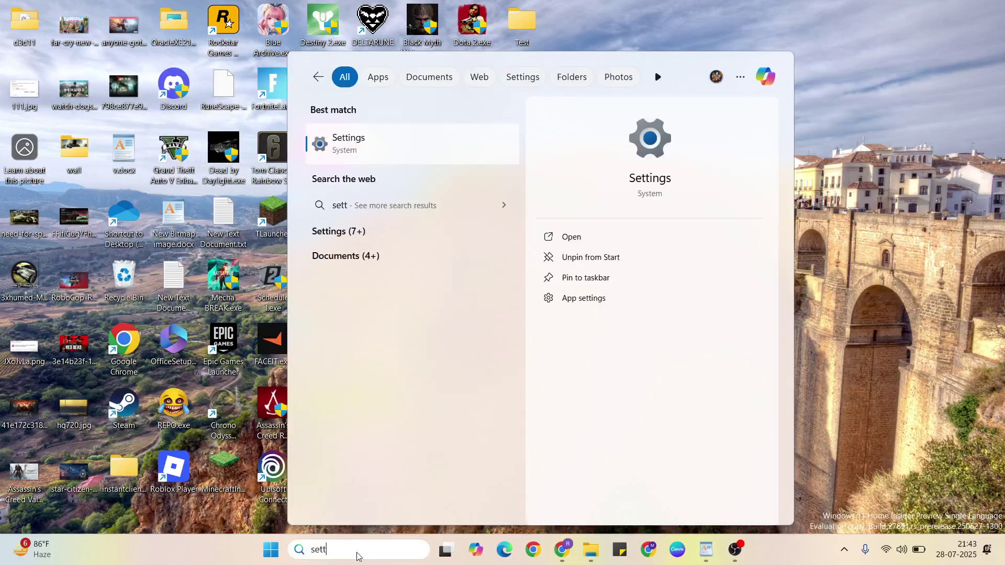
{"action": "left_click", "coordinate": [404, 146]}
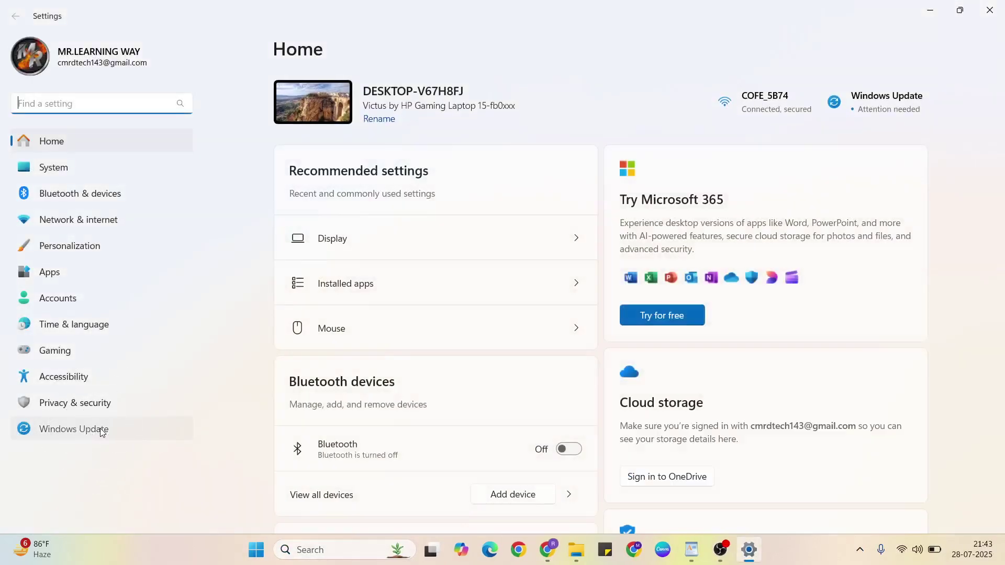
{"action": "left_click", "coordinate": [103, 430]}
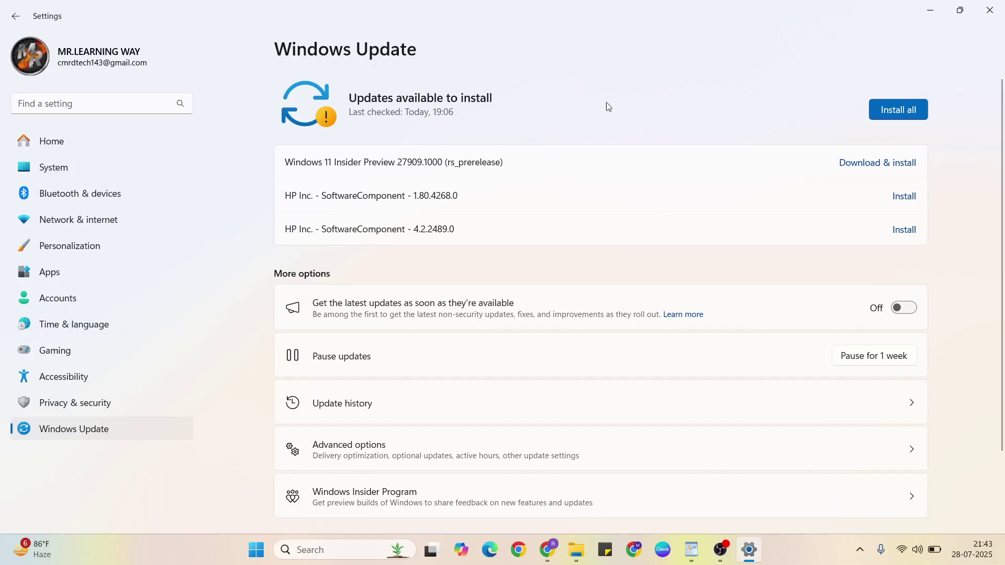
{"action": "left_click", "coordinate": [884, 107]}
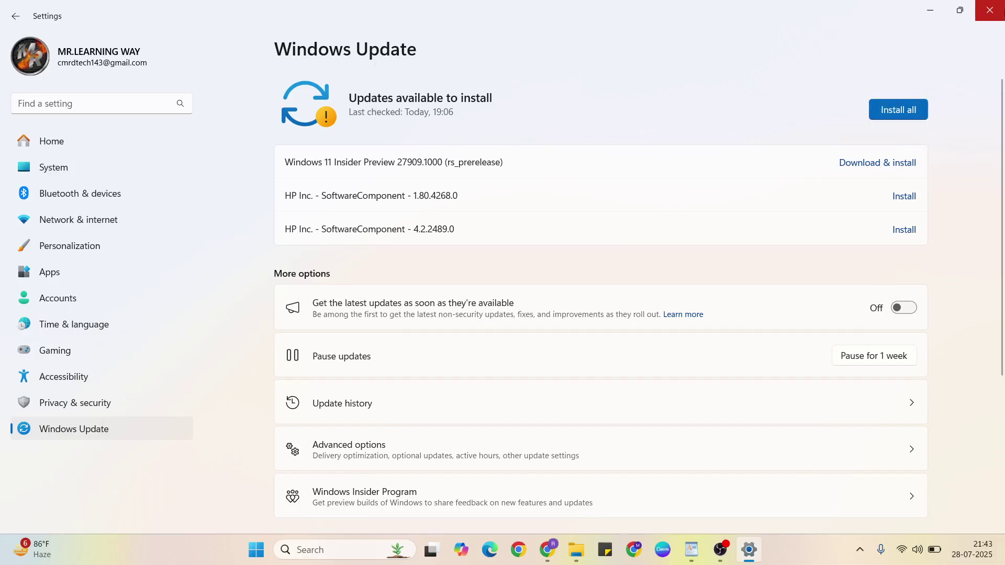
Close Settings, reopen v.docx, and add new lines after the 'Windows Update' item
{"action": "left_click", "coordinate": [990, 11]}
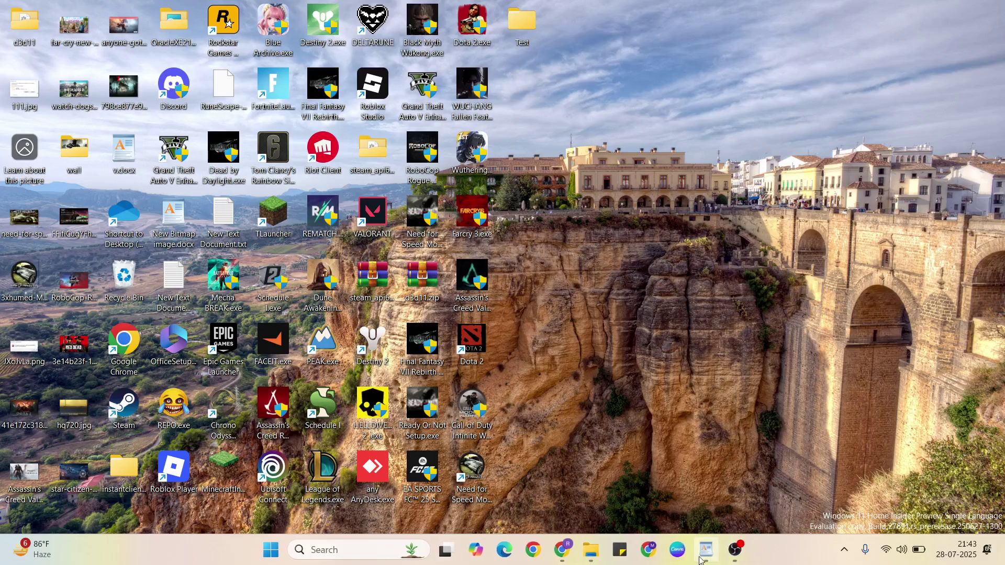
{"action": "left_click", "coordinate": [705, 549]}
{"action": "left_click", "coordinate": [482, 482]}
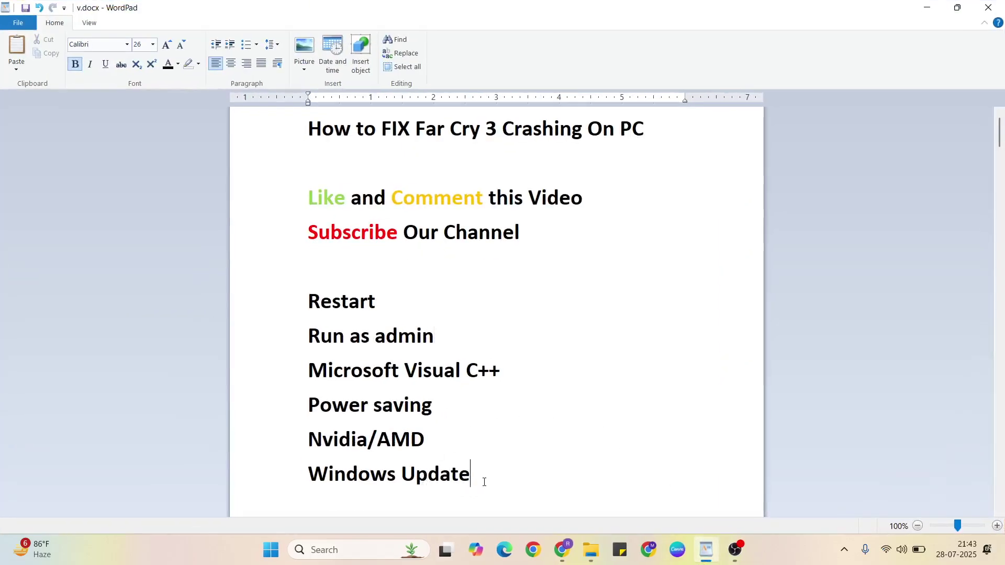
{"action": "key", "text": "Return"}
{"action": "key", "text": "ctrl+v"}
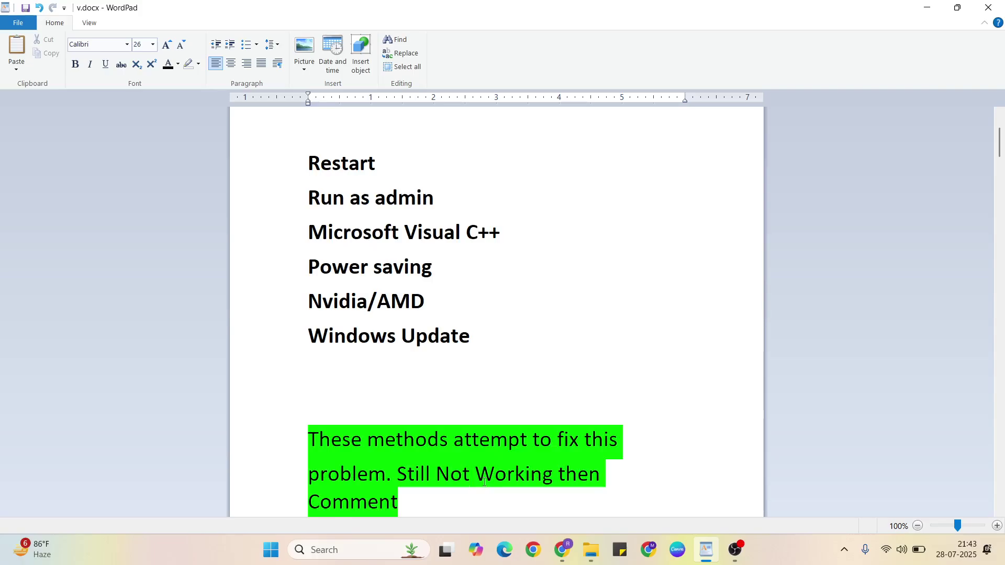